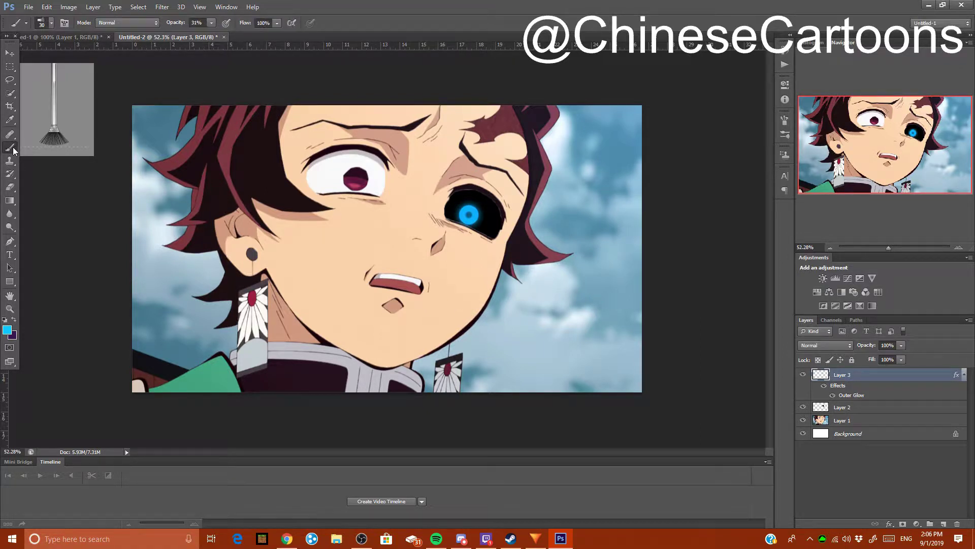
Switch to Chrome and search Google Images for "ben 10".
{"action": "left_click", "coordinate": [10, 53]}
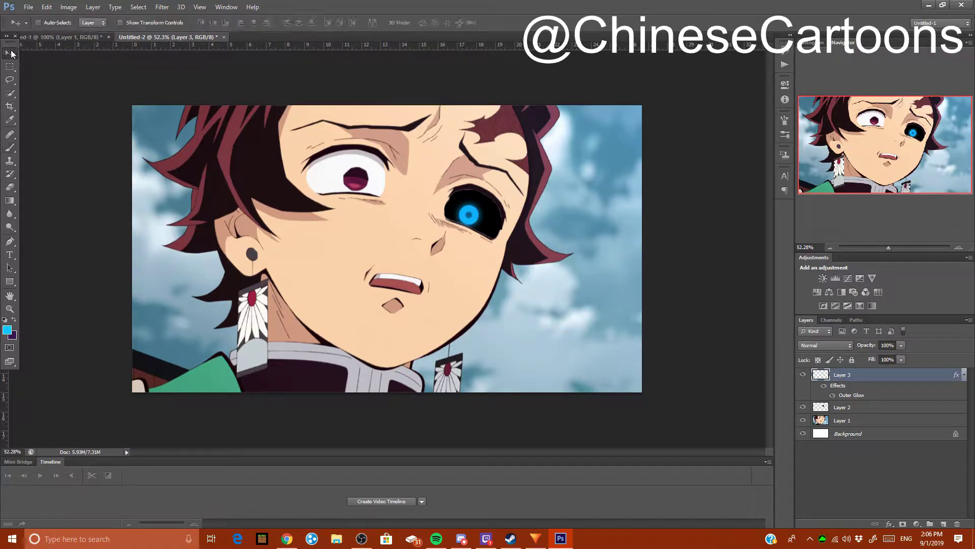
{"action": "left_click", "coordinate": [286, 537]}
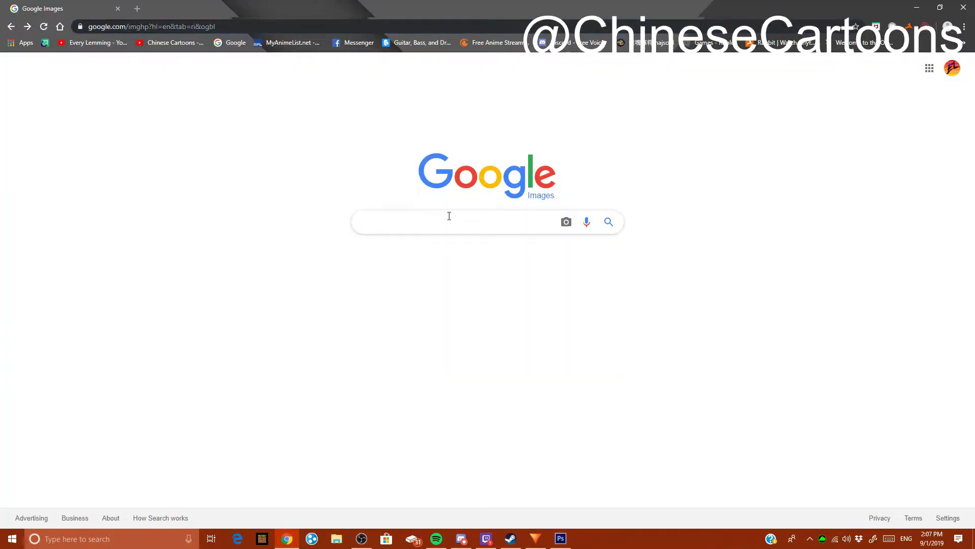
{"action": "type", "text": "ben "}
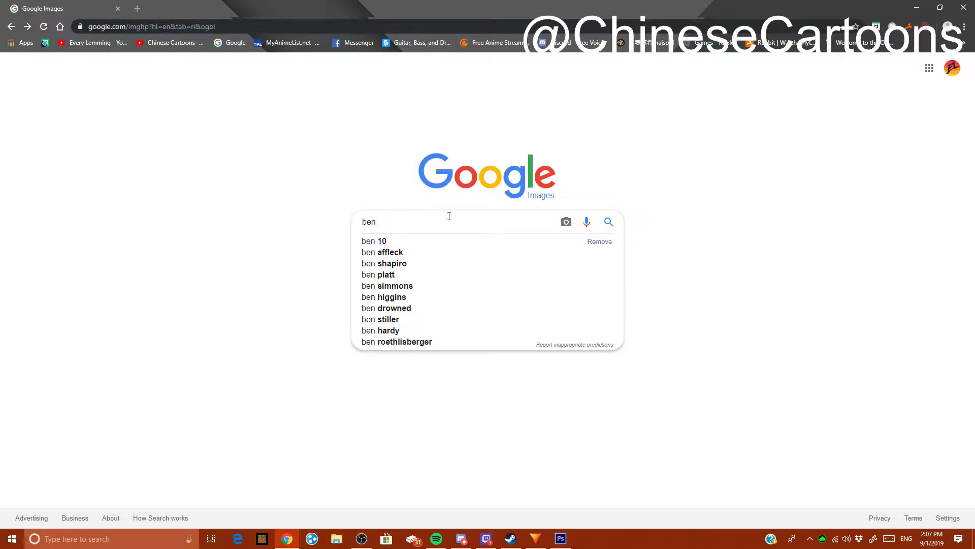
{"action": "type", "text": "10"}
{"action": "key", "text": "Return"}
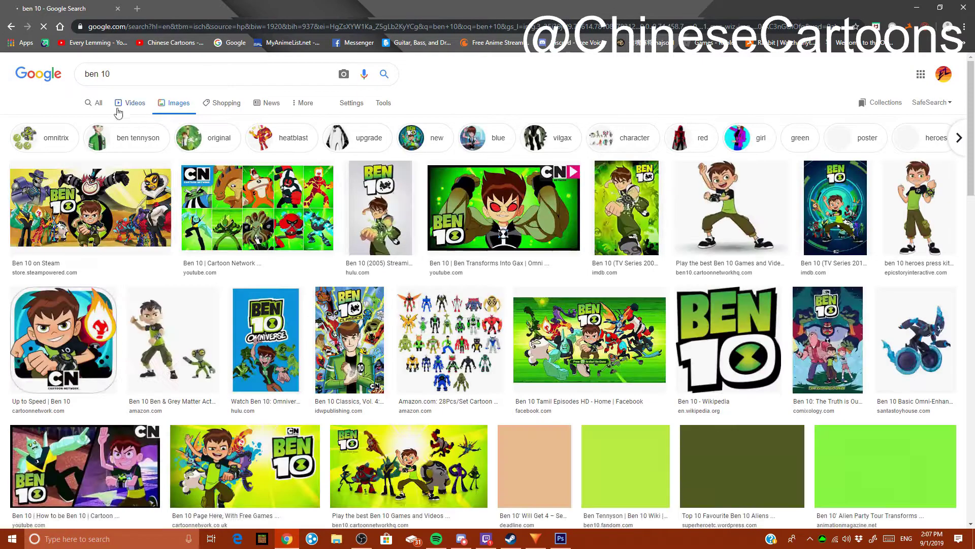
Browse the image results, open the Ben 10 (2005) poster from Hulu, and copy the image.
{"action": "scroll", "coordinate": [170, 150], "scroll_direction": "down", "scroll_amount": 5}
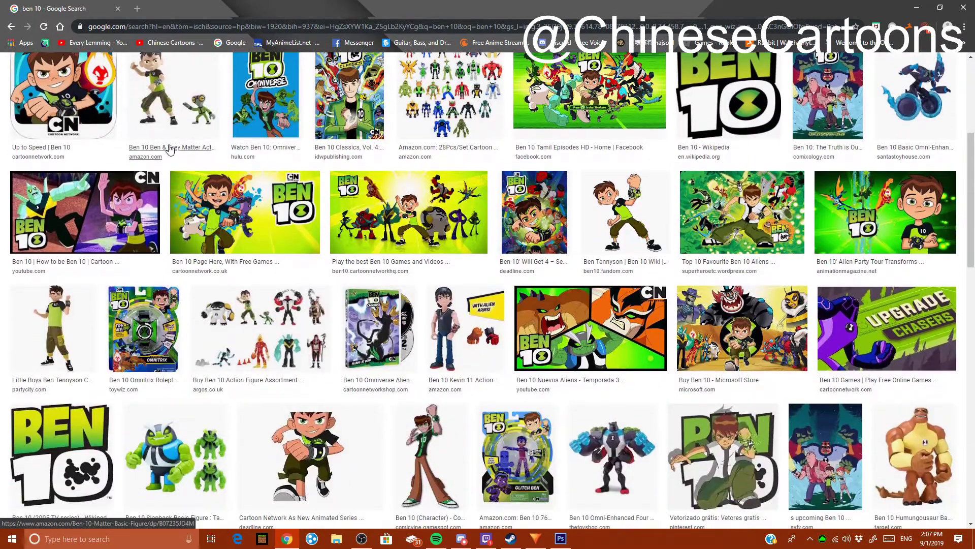
{"action": "scroll", "coordinate": [170, 150], "scroll_direction": "down", "scroll_amount": 4}
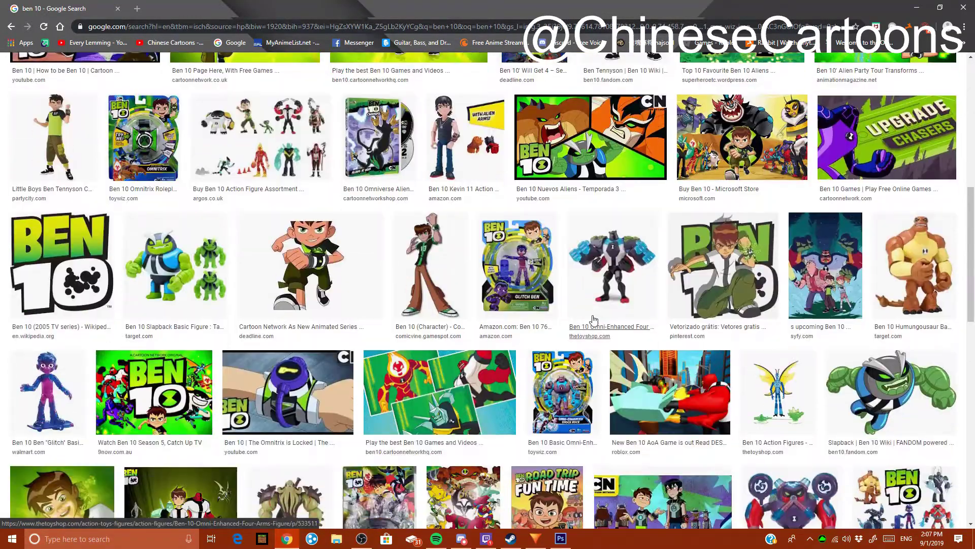
{"action": "scroll", "coordinate": [593, 320], "scroll_direction": "up", "scroll_amount": 9}
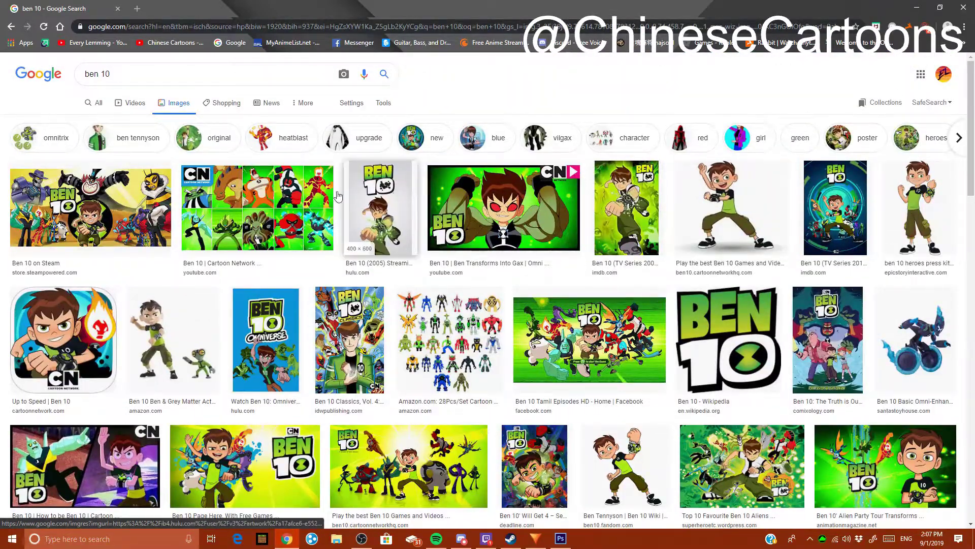
{"action": "left_click", "coordinate": [413, 193]}
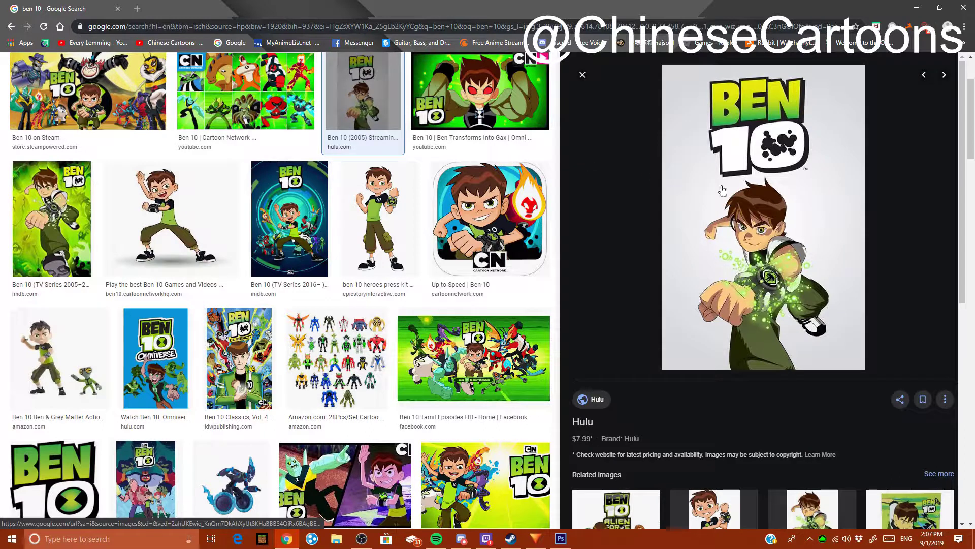
{"action": "scroll", "coordinate": [587, 112], "scroll_direction": "up", "scroll_amount": 2}
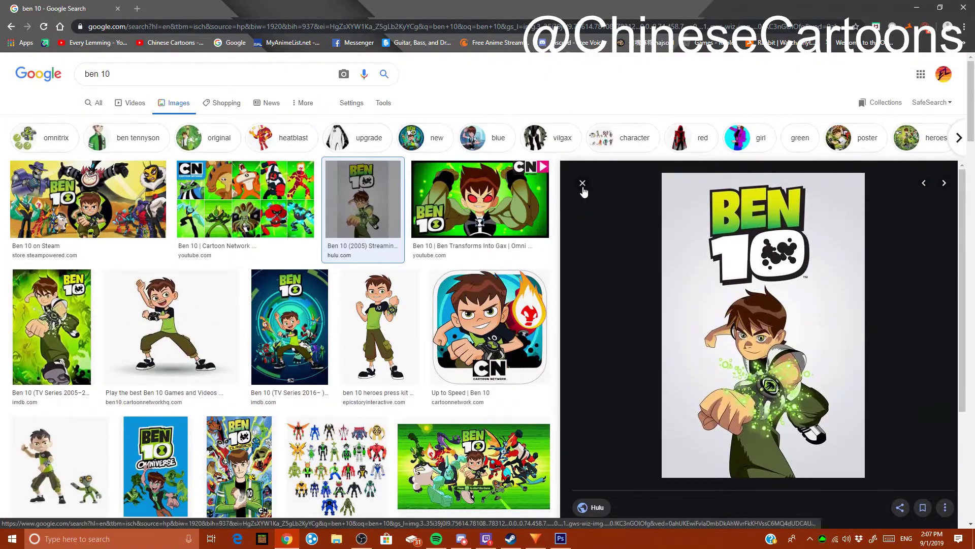
{"action": "left_click", "coordinate": [583, 183]}
{"action": "left_click", "coordinate": [363, 197]}
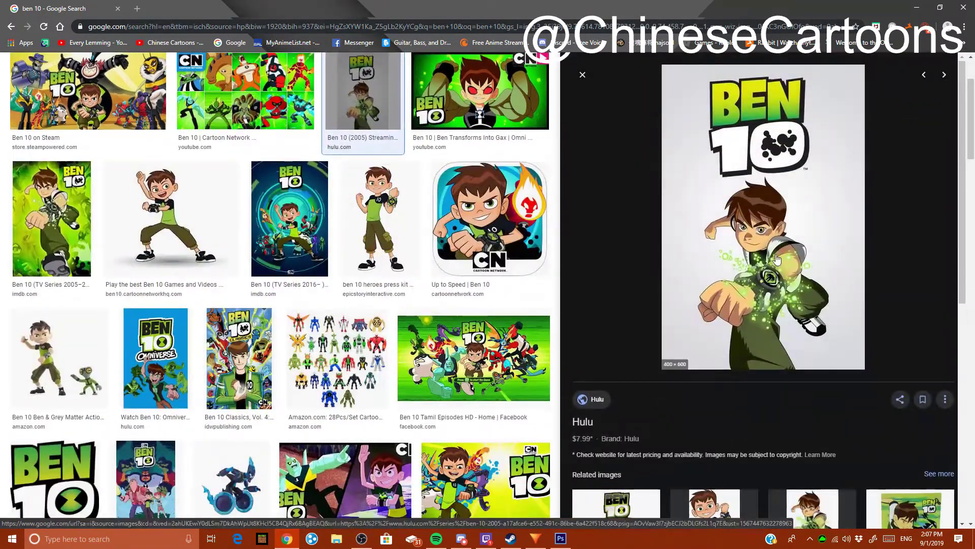
{"action": "right_click", "coordinate": [767, 263]}
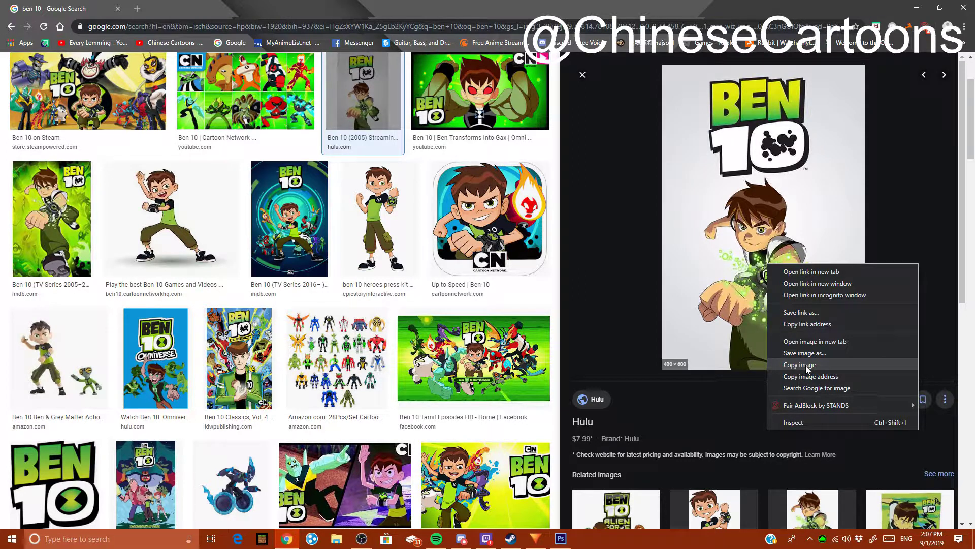
{"action": "left_click", "coordinate": [807, 366]}
Switch to Photoshop, create a new document at the copied image's size, and paste the Ben 10 poster into it.
{"action": "left_click", "coordinate": [561, 538]}
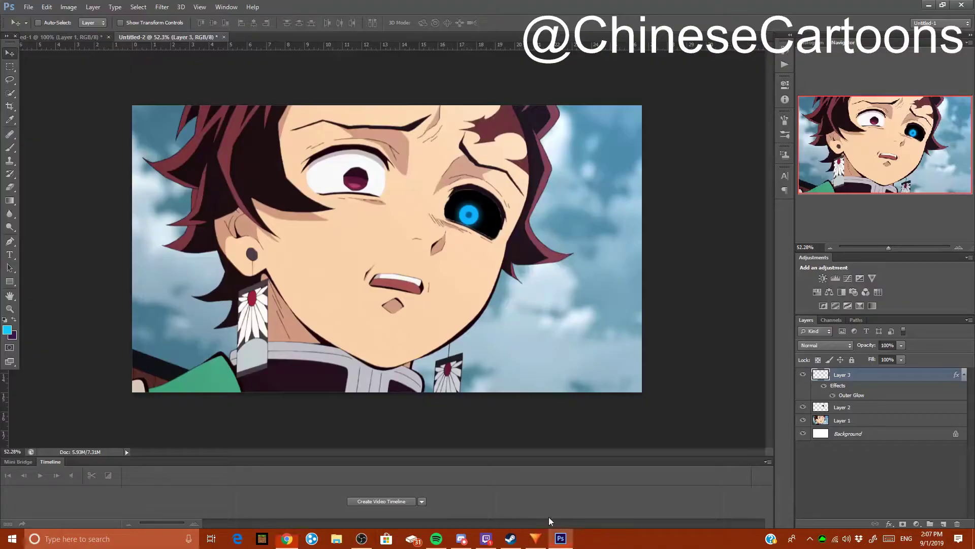
{"action": "left_click", "coordinate": [29, 6]}
{"action": "left_click", "coordinate": [31, 18]}
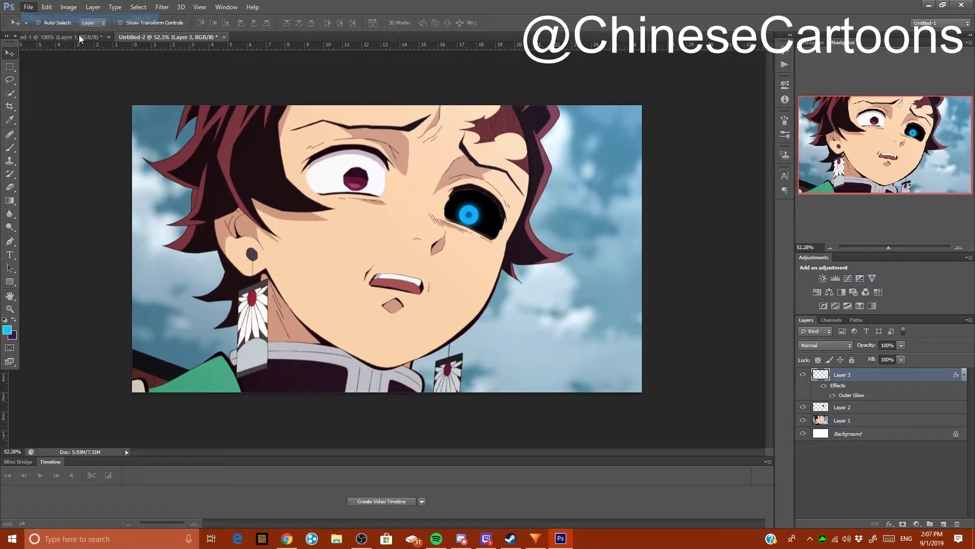
{"action": "left_click", "coordinate": [596, 142]}
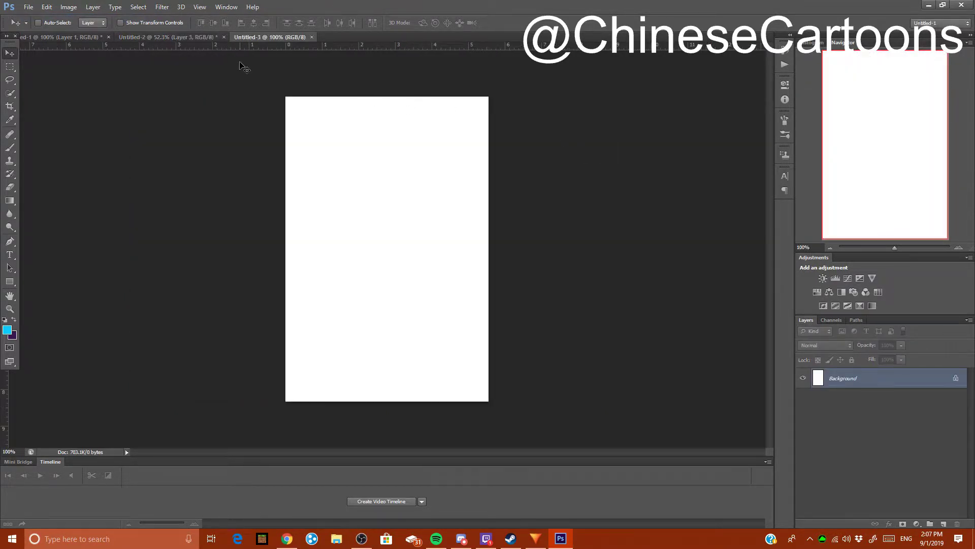
{"action": "key", "text": "ctrl+v"}
{"action": "scroll", "coordinate": [451, 200], "scroll_direction": "up", "scroll_amount": 4}
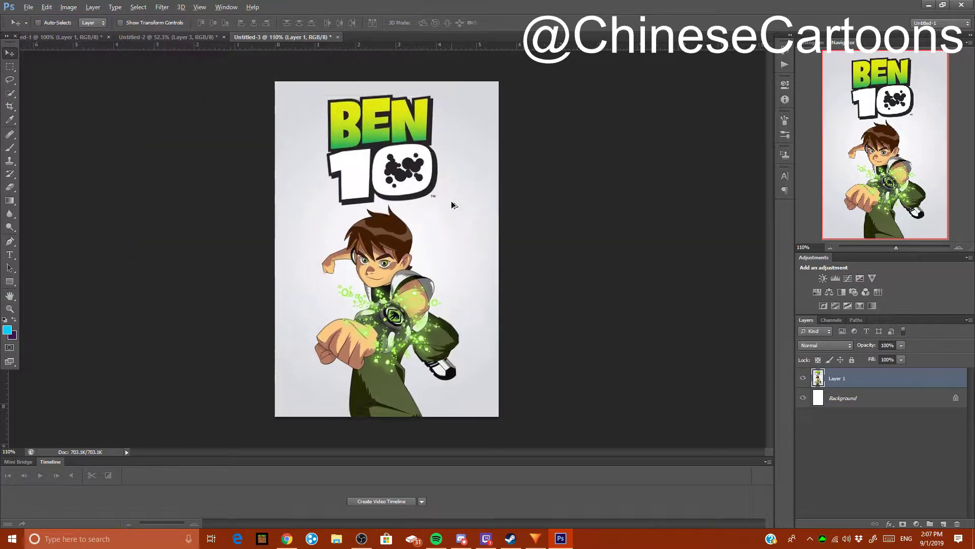
{"action": "scroll", "coordinate": [313, 272], "scroll_direction": "down", "scroll_amount": 4}
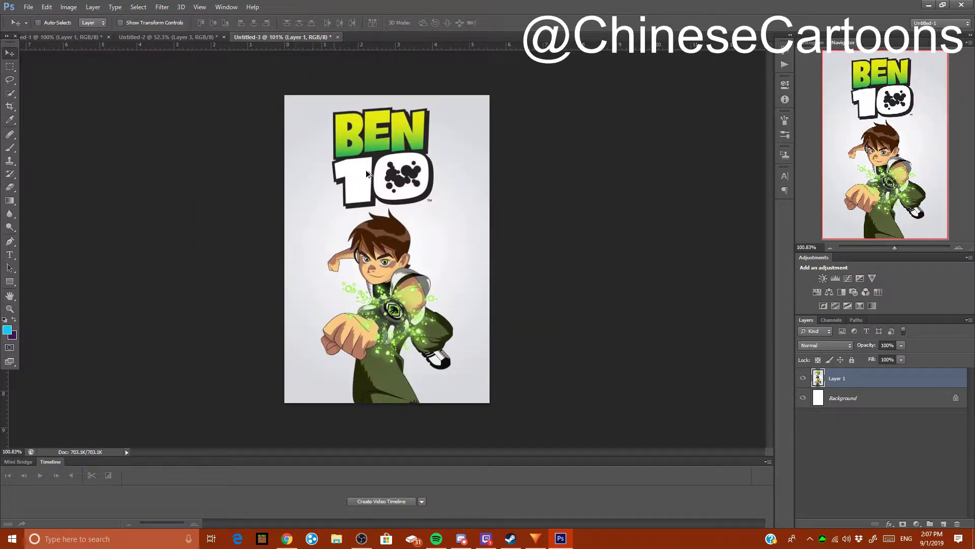
Select the character's left eye with the Quick Selection tool, using a 5 px brush.
{"action": "scroll", "coordinate": [402, 304], "scroll_direction": "up", "scroll_amount": 6}
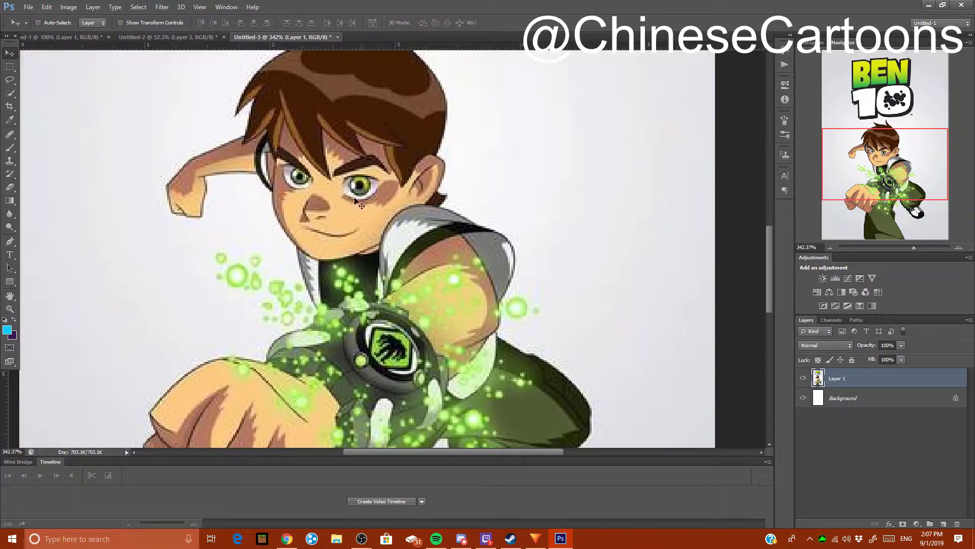
{"action": "scroll", "coordinate": [415, 166], "scroll_direction": "up", "scroll_amount": 4}
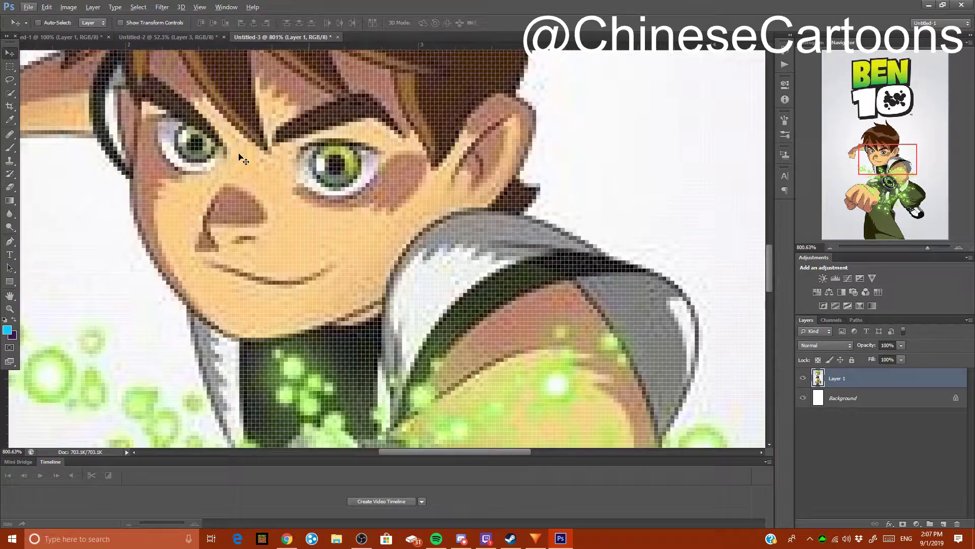
{"action": "left_click", "coordinate": [11, 95]}
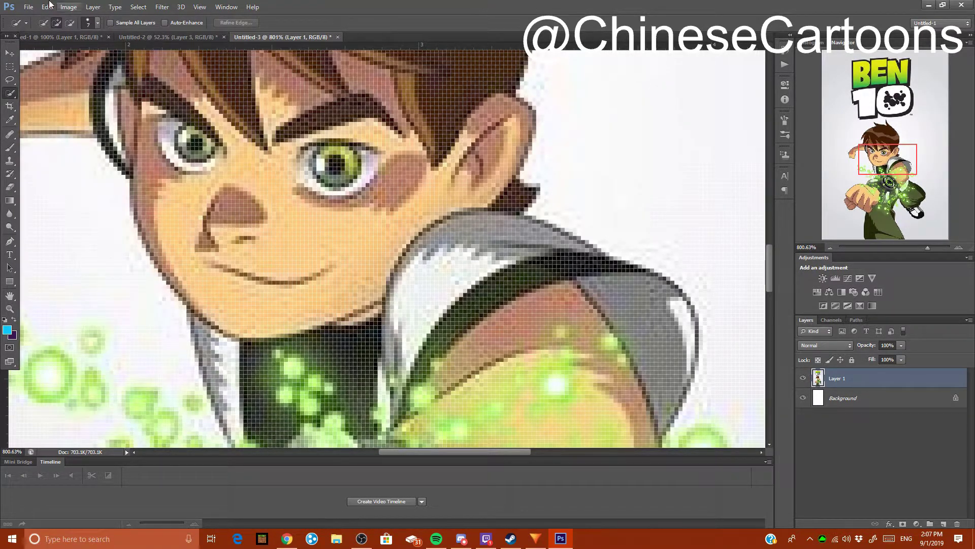
{"action": "left_click", "coordinate": [86, 23]}
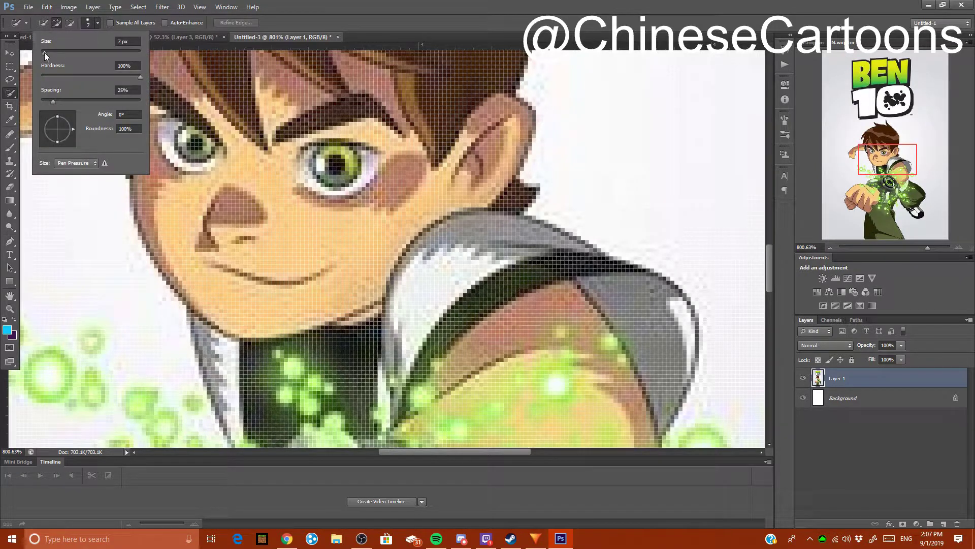
{"action": "left_click_drag", "start_coordinate": [44, 53], "coordinate": [44, 53]}
{"action": "left_click", "coordinate": [98, 23]}
{"action": "mouse_move", "coordinate": [332, 166]}
{"action": "left_mouse_down"}
{"action": "mouse_move", "coordinate": [325, 183]}
{"action": "mouse_move", "coordinate": [312, 167]}
{"action": "mouse_move", "coordinate": [351, 177]}
{"action": "mouse_move", "coordinate": [308, 162]}
{"action": "mouse_move", "coordinate": [337, 172]}
{"action": "mouse_move", "coordinate": [357, 162]}
{"action": "left_mouse_up"}
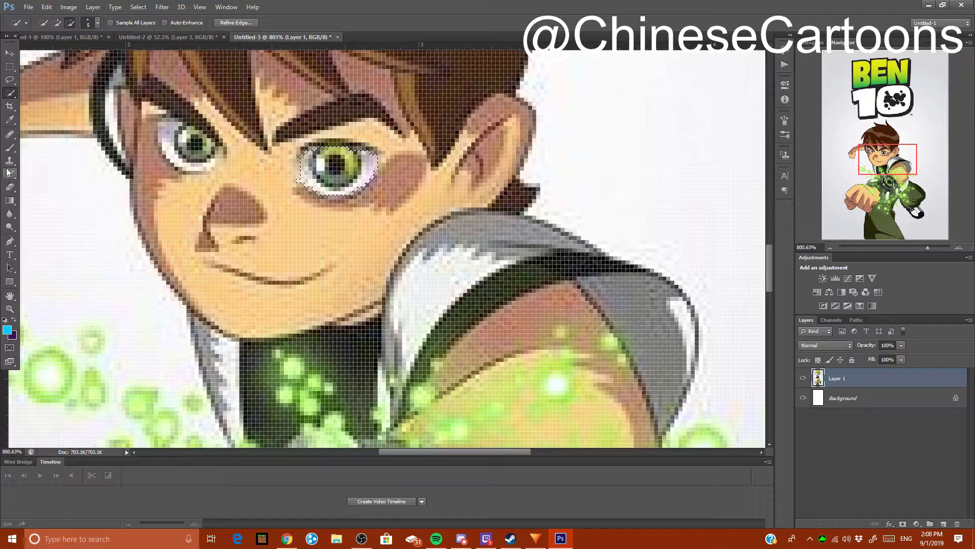
Set up the Brush tool with a hard round 30 px tip and a black foreground colour.
{"action": "left_click", "coordinate": [9, 147]}
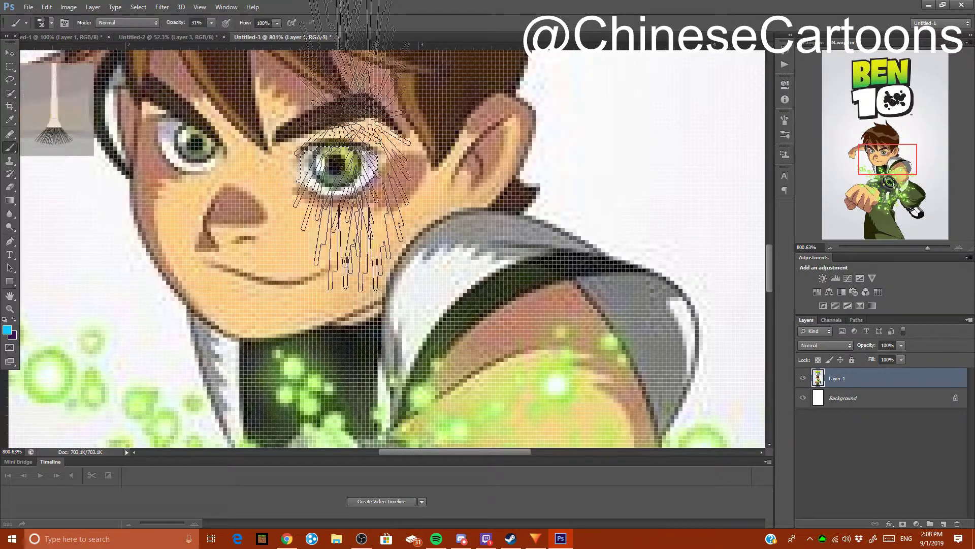
{"action": "left_click", "coordinate": [50, 22]}
{"action": "double_click", "coordinate": [37, 101]}
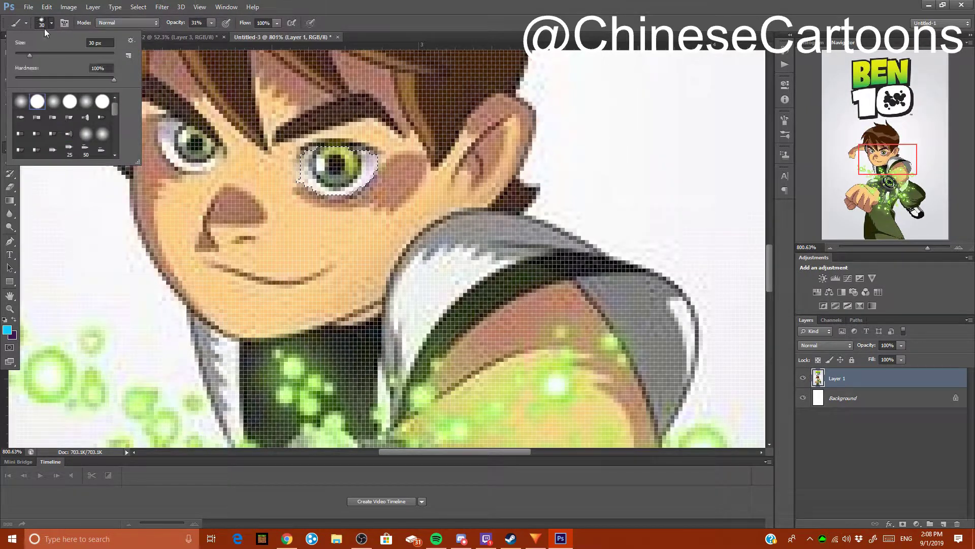
{"action": "left_click", "coordinate": [7, 330]}
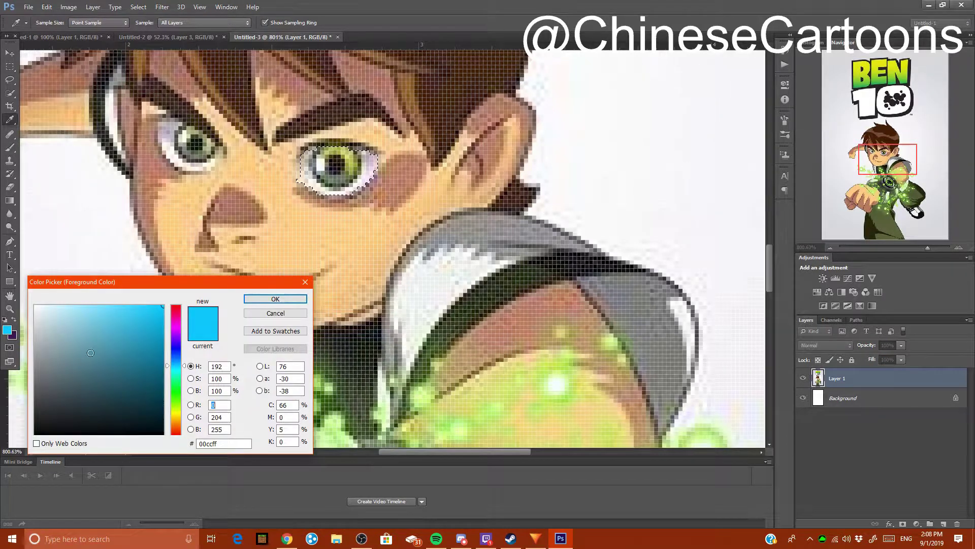
{"action": "left_click", "coordinate": [36, 433]}
{"action": "left_click", "coordinate": [274, 299]}
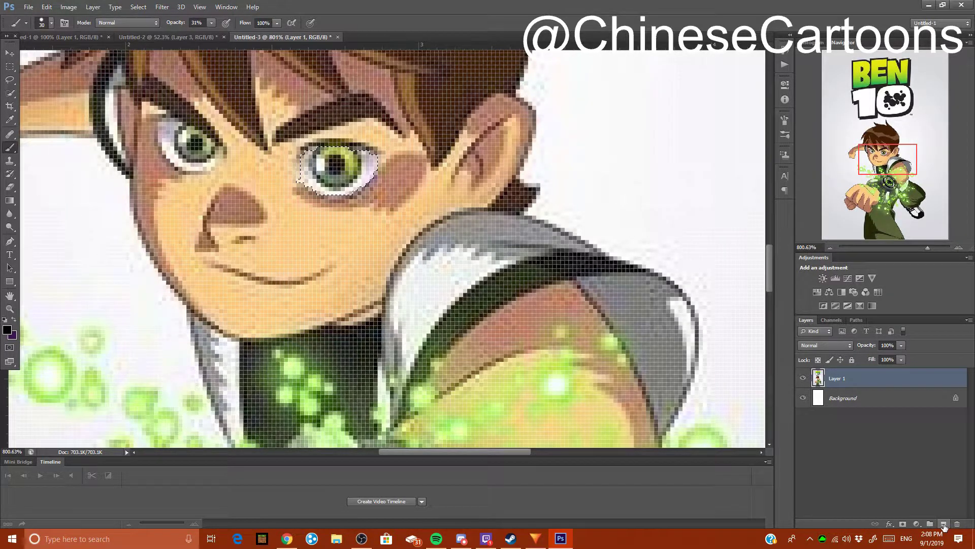
Add a new layer above the poster and paint the selected eye solid black at 100% brush opacity.
{"action": "left_click", "coordinate": [944, 524]}
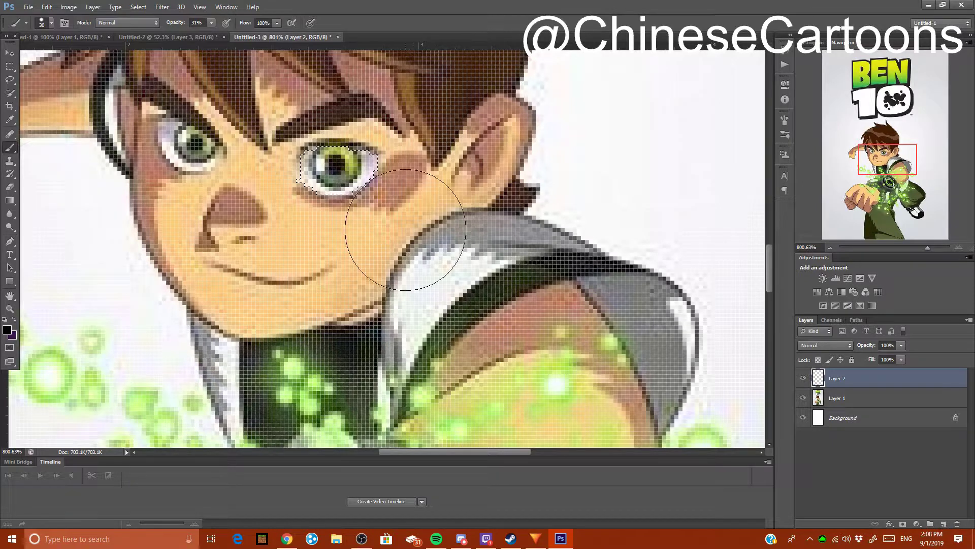
{"action": "mouse_move", "coordinate": [351, 188]}
{"action": "left_mouse_down"}
{"action": "mouse_move", "coordinate": [322, 176]}
{"action": "mouse_move", "coordinate": [336, 152]}
{"action": "left_mouse_up"}
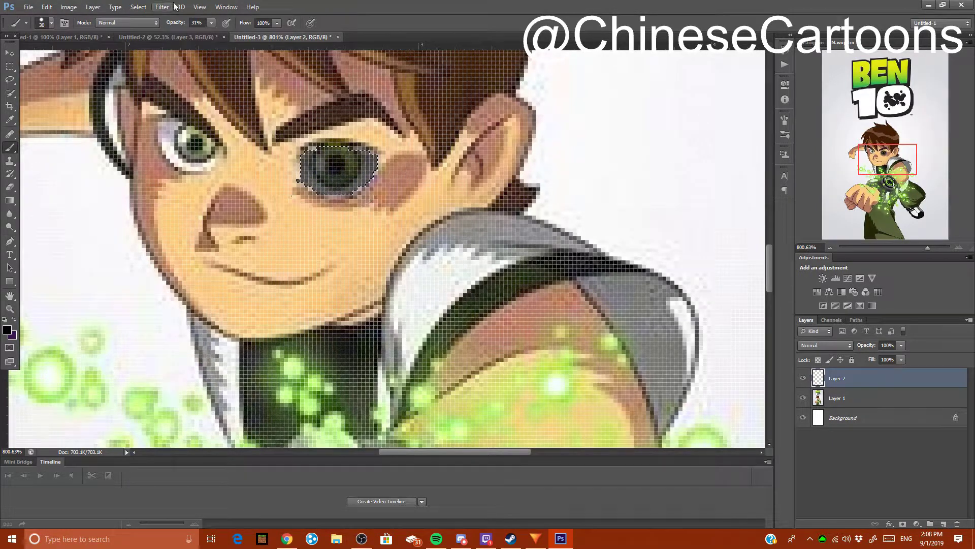
{"action": "left_click", "coordinate": [212, 22]}
{"action": "left_click_drag", "start_coordinate": [213, 36], "coordinate": [248, 36]}
{"action": "left_click_drag", "start_coordinate": [330, 170], "coordinate": [356, 163]}
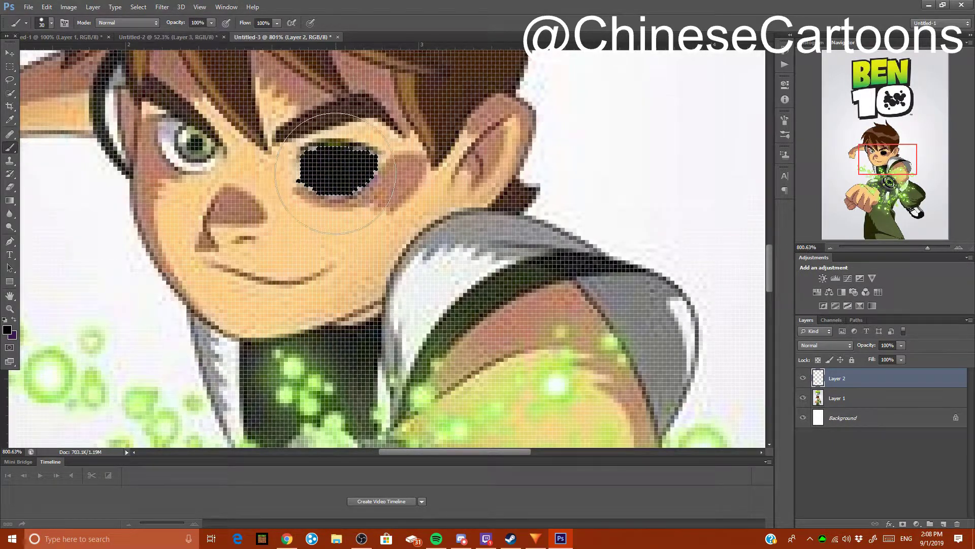
Set the brush size to 3 px and paint over the edges of the black eye to smooth its outline.
{"action": "scroll", "coordinate": [488, 203], "scroll_direction": "down", "scroll_amount": 3}
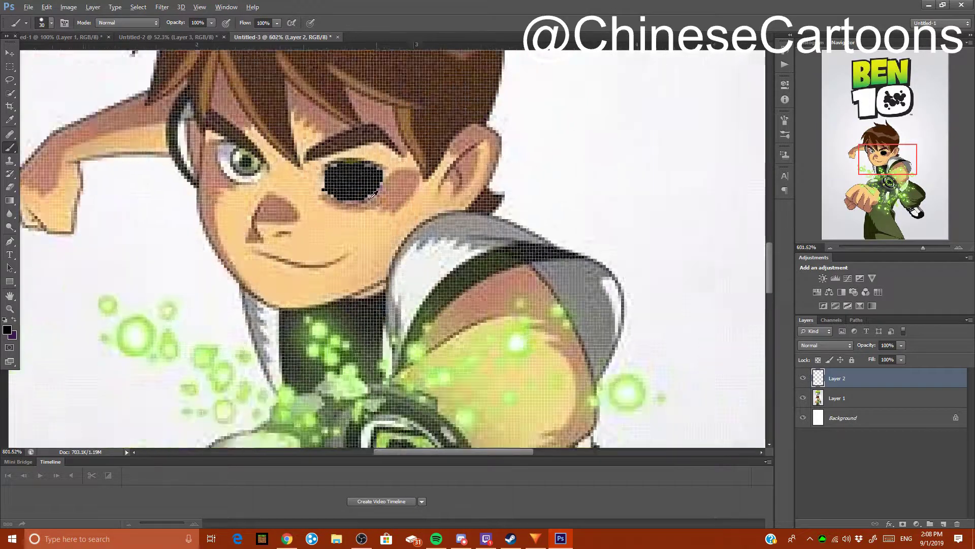
{"action": "scroll", "coordinate": [487, 204], "scroll_direction": "down", "scroll_amount": 2}
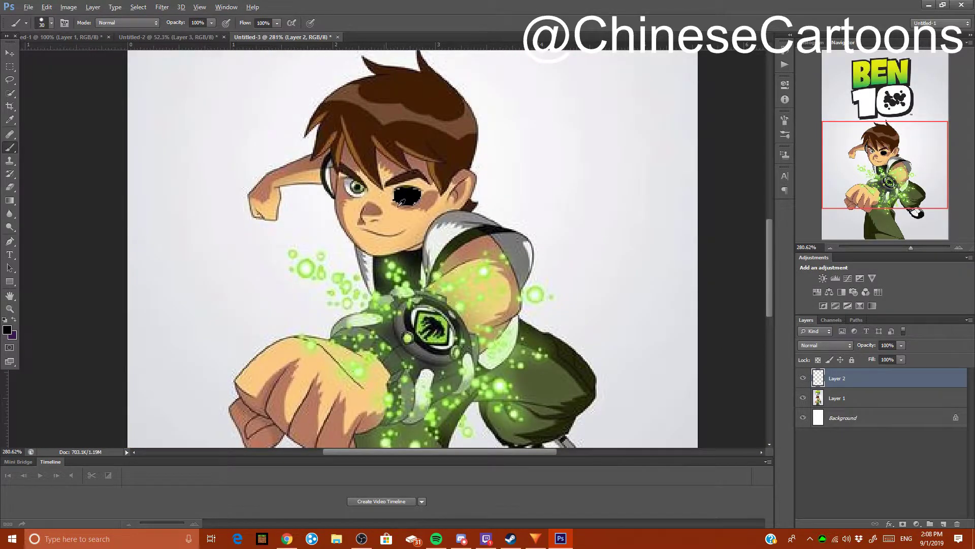
{"action": "scroll", "coordinate": [401, 202], "scroll_direction": "up", "scroll_amount": 1}
{"action": "scroll", "coordinate": [394, 173], "scroll_direction": "down", "scroll_amount": 2}
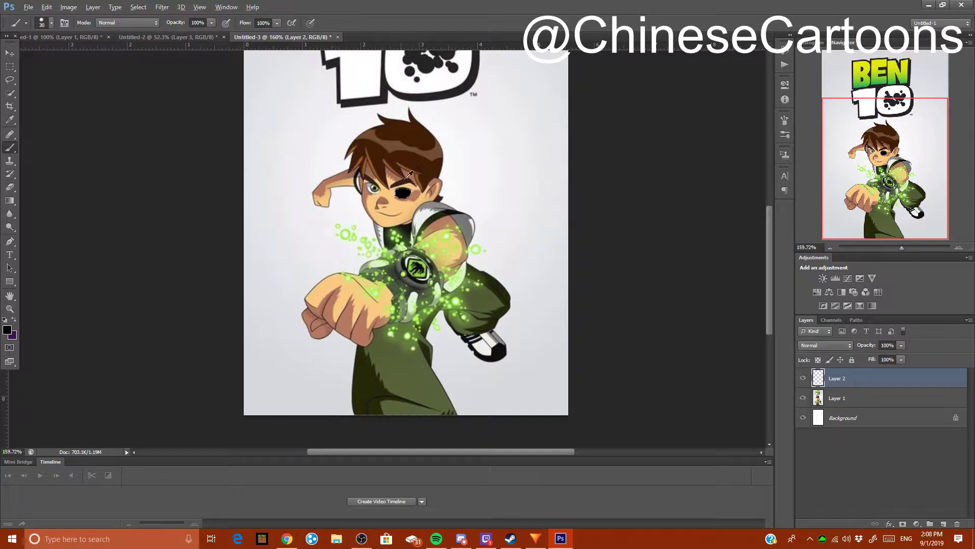
{"action": "scroll", "coordinate": [410, 175], "scroll_direction": "up", "scroll_amount": 8}
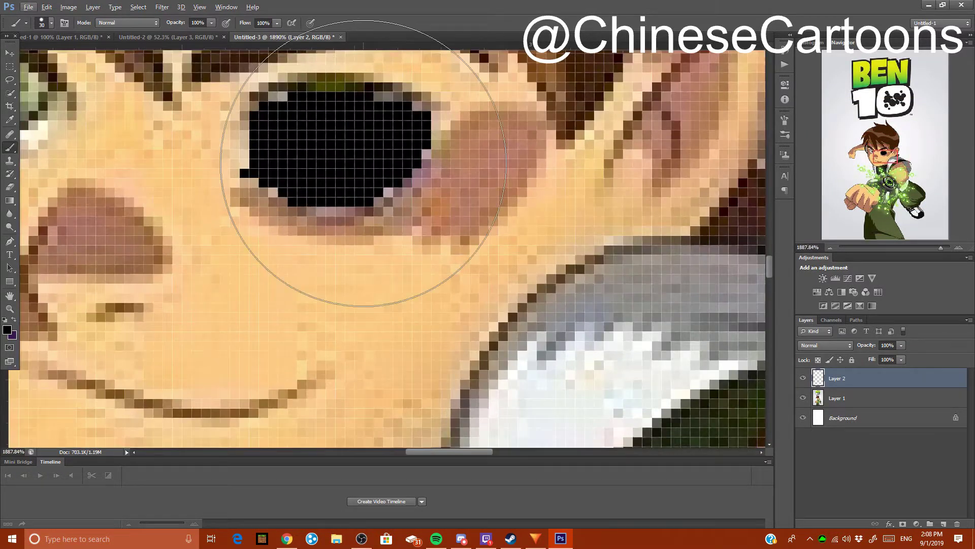
{"action": "scroll", "coordinate": [363, 163], "scroll_direction": "up", "scroll_amount": 1}
{"action": "scroll", "coordinate": [207, 66], "scroll_direction": "up", "scroll_amount": 1}
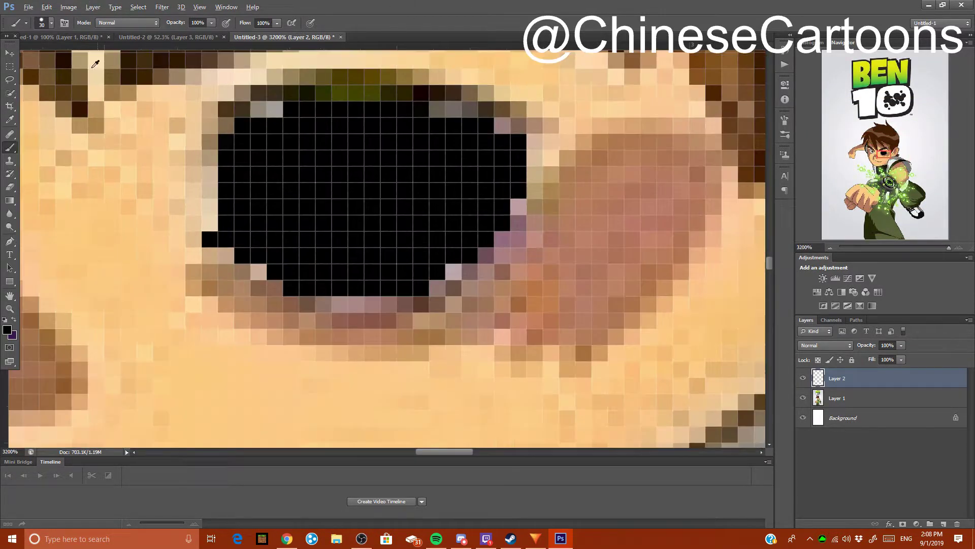
{"action": "left_click", "coordinate": [50, 26]}
{"action": "mouse_move", "coordinate": [32, 54]}
{"action": "left_mouse_down"}
{"action": "mouse_move", "coordinate": [13, 68]}
{"action": "mouse_move", "coordinate": [19, 59]}
{"action": "left_mouse_up"}
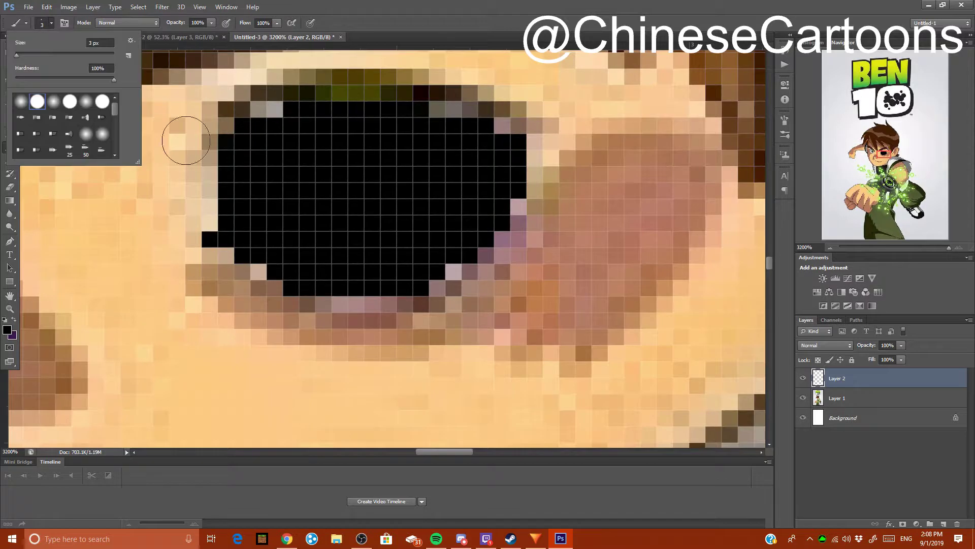
{"action": "left_click", "coordinate": [240, 206]}
{"action": "left_click_drag", "start_coordinate": [238, 211], "coordinate": [276, 124]}
{"action": "mouse_move", "coordinate": [274, 246]}
{"action": "left_mouse_down"}
{"action": "mouse_move", "coordinate": [353, 275]}
{"action": "mouse_move", "coordinate": [340, 276]}
{"action": "mouse_move", "coordinate": [437, 254]}
{"action": "mouse_move", "coordinate": [386, 278]}
{"action": "mouse_move", "coordinate": [329, 278]}
{"action": "mouse_move", "coordinate": [365, 258]}
{"action": "mouse_move", "coordinate": [486, 234]}
{"action": "mouse_move", "coordinate": [502, 196]}
{"action": "mouse_move", "coordinate": [426, 261]}
{"action": "mouse_move", "coordinate": [477, 163]}
{"action": "mouse_move", "coordinate": [512, 161]}
{"action": "mouse_move", "coordinate": [495, 140]}
{"action": "mouse_move", "coordinate": [440, 124]}
{"action": "mouse_move", "coordinate": [459, 136]}
{"action": "mouse_move", "coordinate": [372, 140]}
{"action": "mouse_move", "coordinate": [242, 191]}
{"action": "mouse_move", "coordinate": [231, 184]}
{"action": "mouse_move", "coordinate": [233, 237]}
{"action": "mouse_move", "coordinate": [252, 235]}
{"action": "mouse_move", "coordinate": [243, 213]}
{"action": "mouse_move", "coordinate": [251, 173]}
{"action": "mouse_move", "coordinate": [324, 118]}
{"action": "mouse_move", "coordinate": [400, 117]}
{"action": "mouse_move", "coordinate": [329, 107]}
{"action": "mouse_move", "coordinate": [509, 165]}
{"action": "mouse_move", "coordinate": [496, 194]}
{"action": "left_mouse_up"}
{"action": "scroll", "coordinate": [652, 179], "scroll_direction": "down", "scroll_amount": 10}
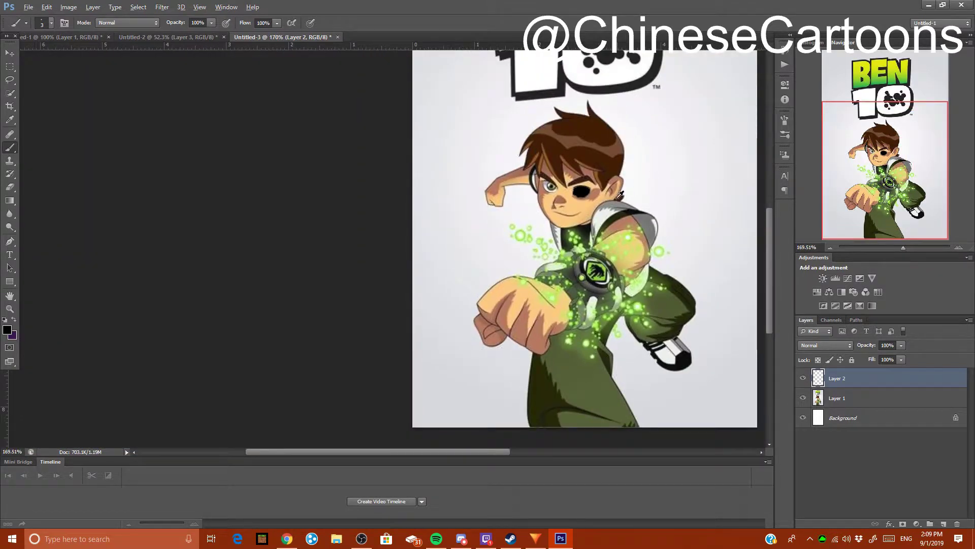
Soften the lower edge of the black eye using the Eraser at 4 px and 43% opacity.
{"action": "scroll", "coordinate": [620, 195], "scroll_direction": "up", "scroll_amount": 3}
{"action": "scroll", "coordinate": [553, 195], "scroll_direction": "up", "scroll_amount": 8}
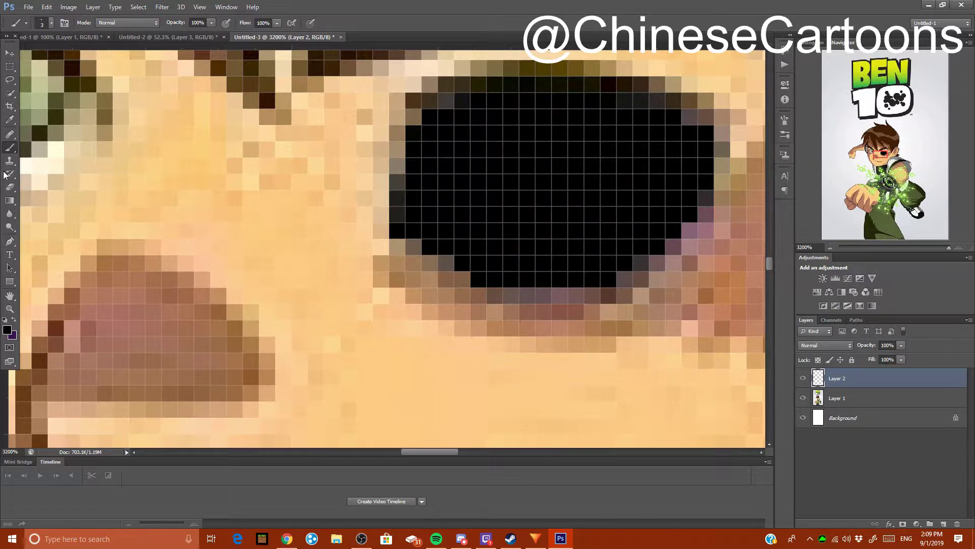
{"action": "left_click", "coordinate": [10, 186]}
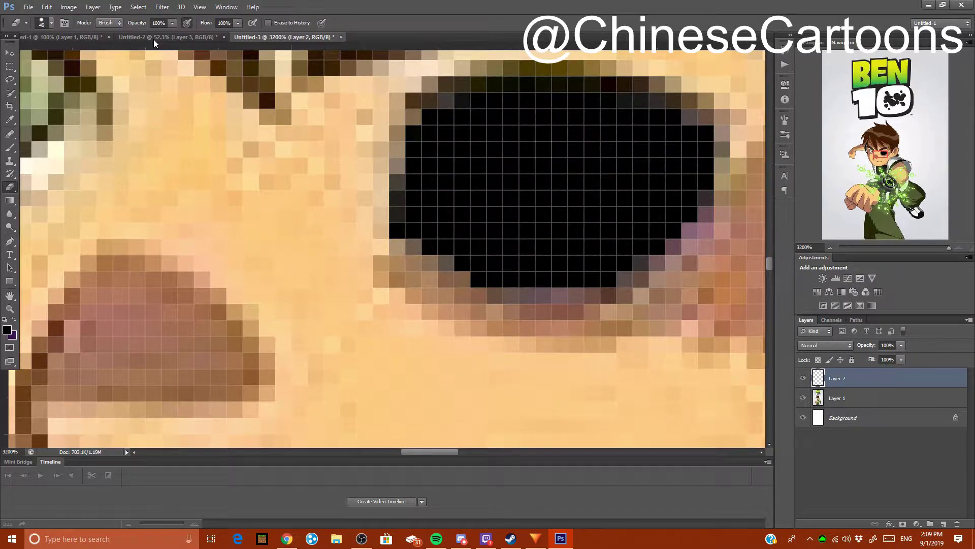
{"action": "left_click_drag", "start_coordinate": [172, 22], "coordinate": [147, 37]}
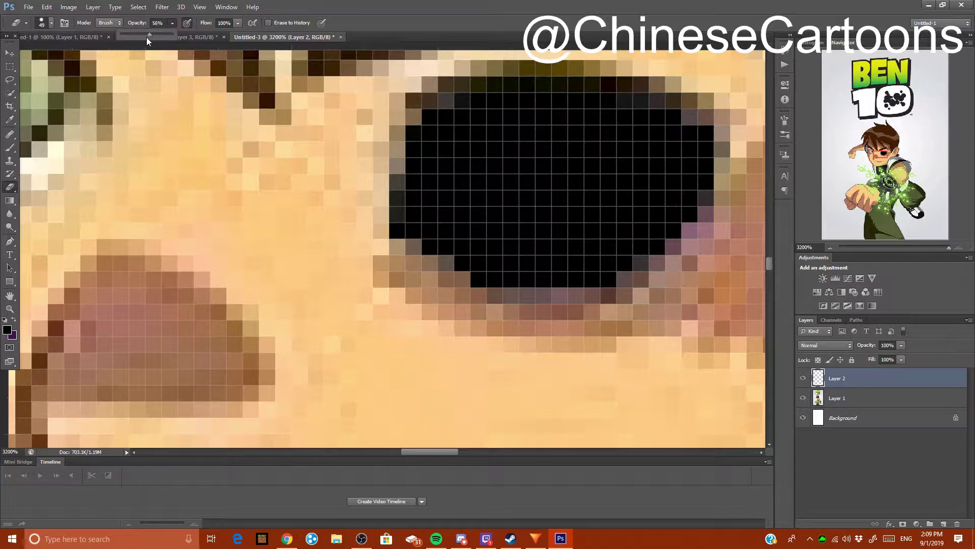
{"action": "left_click", "coordinate": [38, 23]}
{"action": "left_click_drag", "start_coordinate": [41, 50], "coordinate": [16, 56]}
{"action": "key", "text": "Return"}
{"action": "mouse_move", "coordinate": [480, 319]}
{"action": "left_mouse_down"}
{"action": "mouse_move", "coordinate": [490, 327]}
{"action": "mouse_move", "coordinate": [569, 305]}
{"action": "mouse_move", "coordinate": [635, 305]}
{"action": "left_mouse_up"}
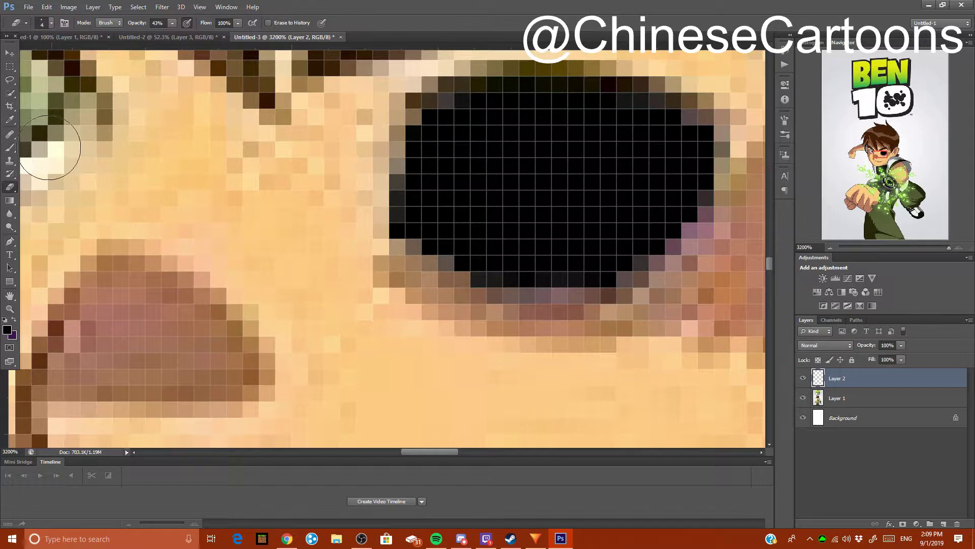
Repaint the lower edge of the eye with the 3 px black brush, undoing one stray stroke.
{"action": "left_click", "coordinate": [9, 148]}
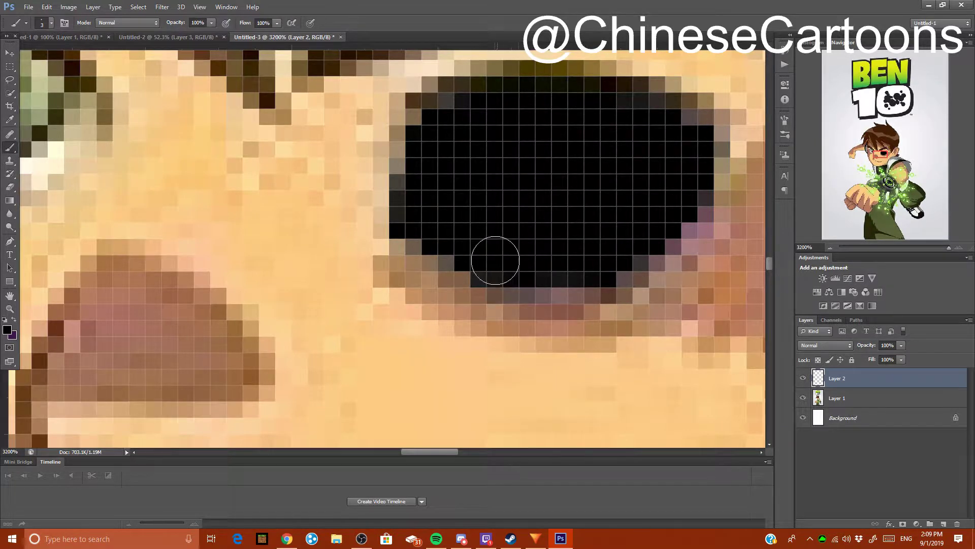
{"action": "mouse_move", "coordinate": [463, 245]}
{"action": "left_mouse_down"}
{"action": "mouse_move", "coordinate": [541, 277]}
{"action": "mouse_move", "coordinate": [614, 266]}
{"action": "mouse_move", "coordinate": [442, 254]}
{"action": "left_mouse_up"}
{"action": "key", "text": "z"}
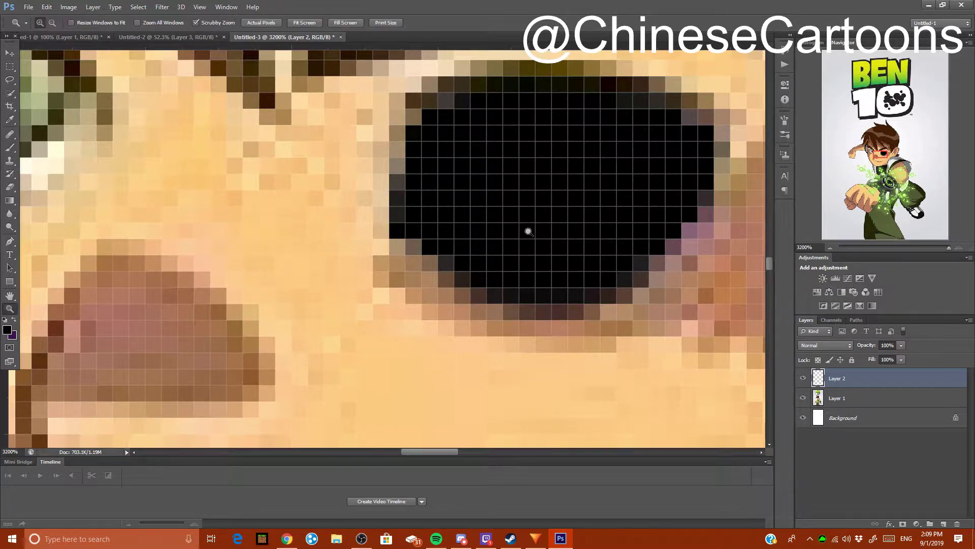
{"action": "key", "text": "ctrl+z"}
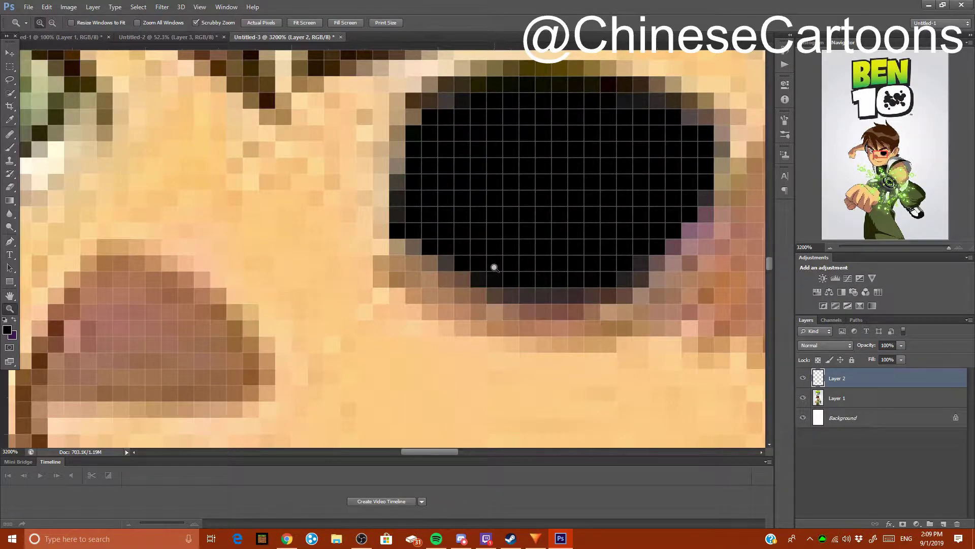
{"action": "left_click", "coordinate": [10, 147]}
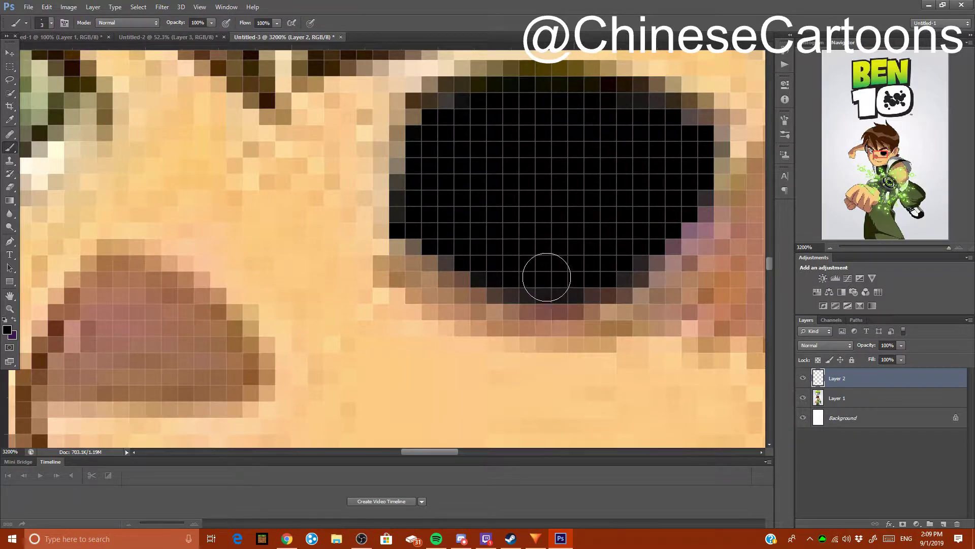
{"action": "mouse_move", "coordinate": [625, 255]}
{"action": "left_mouse_down"}
{"action": "mouse_move", "coordinate": [687, 203]}
{"action": "mouse_move", "coordinate": [677, 211]}
{"action": "left_mouse_up"}
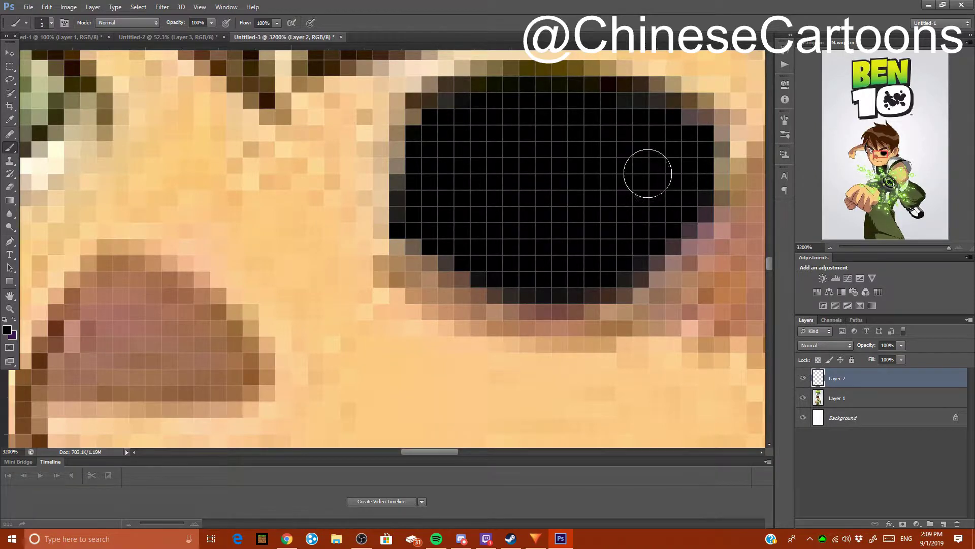
{"action": "scroll", "coordinate": [591, 168], "scroll_direction": "down", "scroll_amount": 8}
{"action": "scroll", "coordinate": [591, 167], "scroll_direction": "down", "scroll_amount": 5}
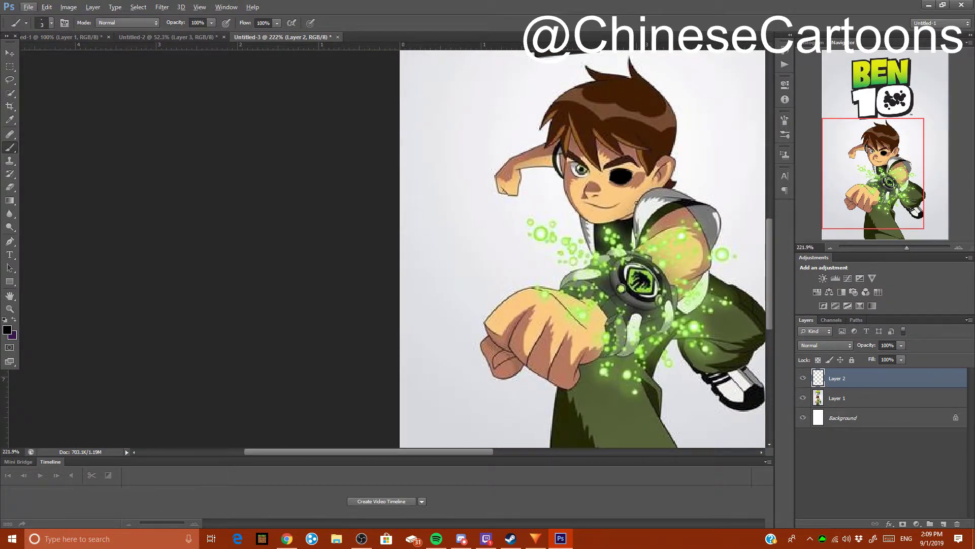
{"action": "scroll", "coordinate": [636, 202], "scroll_direction": "down", "scroll_amount": 2}
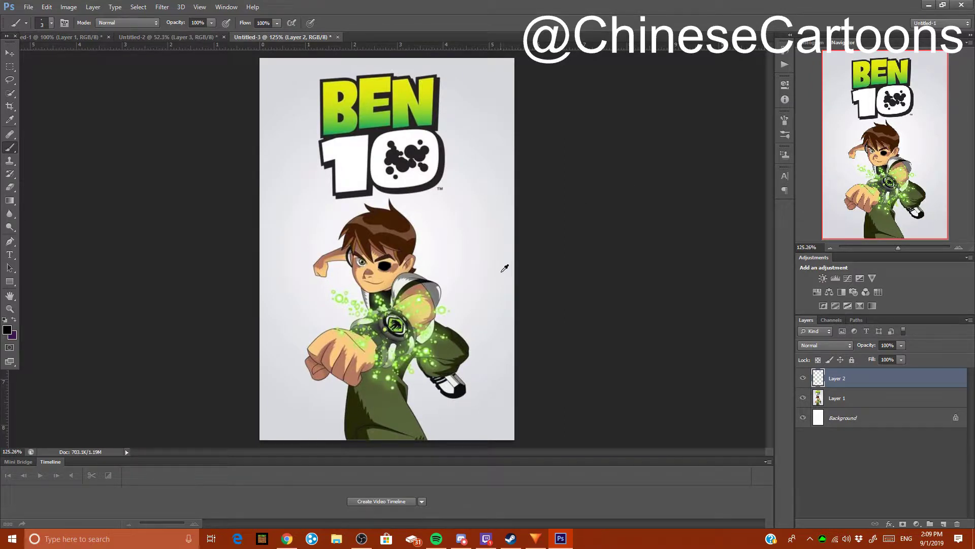
Hide the black eye layer and add a new empty layer above it.
{"action": "scroll", "coordinate": [381, 265], "scroll_direction": "up", "scroll_amount": 10}
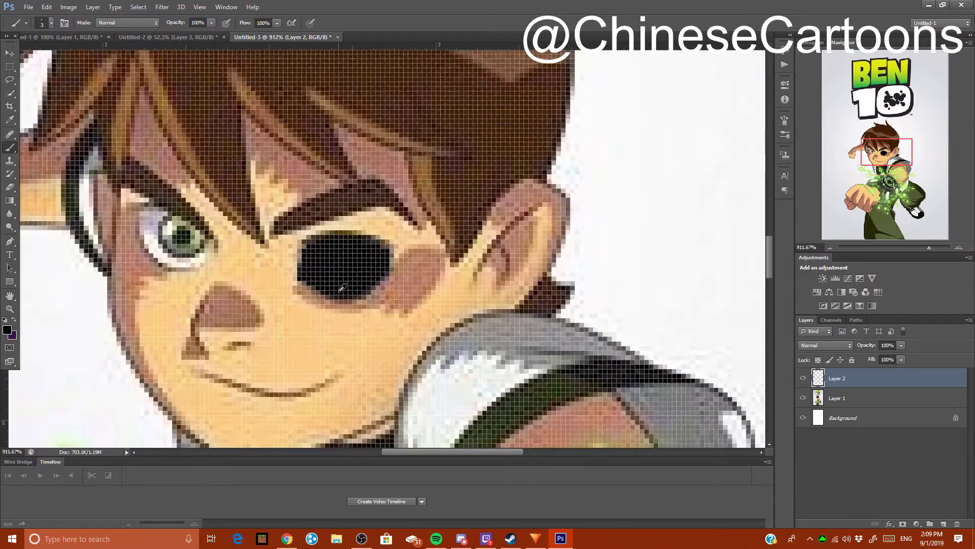
{"action": "scroll", "coordinate": [379, 268], "scroll_direction": "up", "scroll_amount": 1}
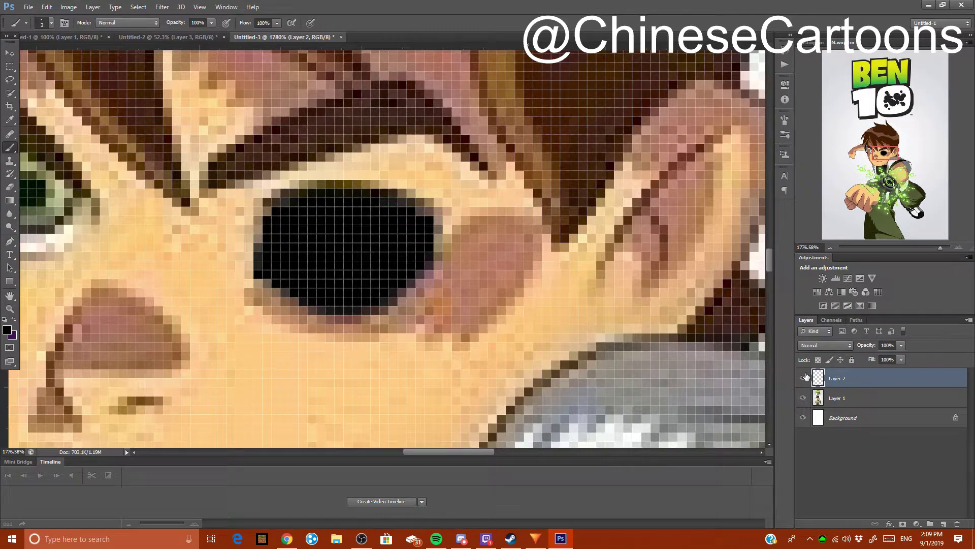
{"action": "left_click", "coordinate": [804, 377]}
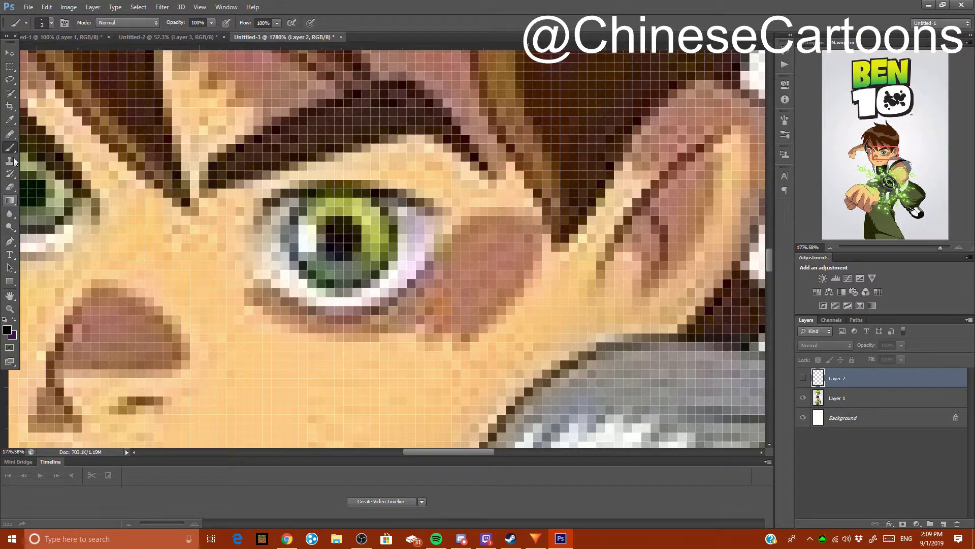
{"action": "left_click", "coordinate": [51, 22]}
{"action": "left_click_drag", "start_coordinate": [44, 53], "coordinate": [46, 54]}
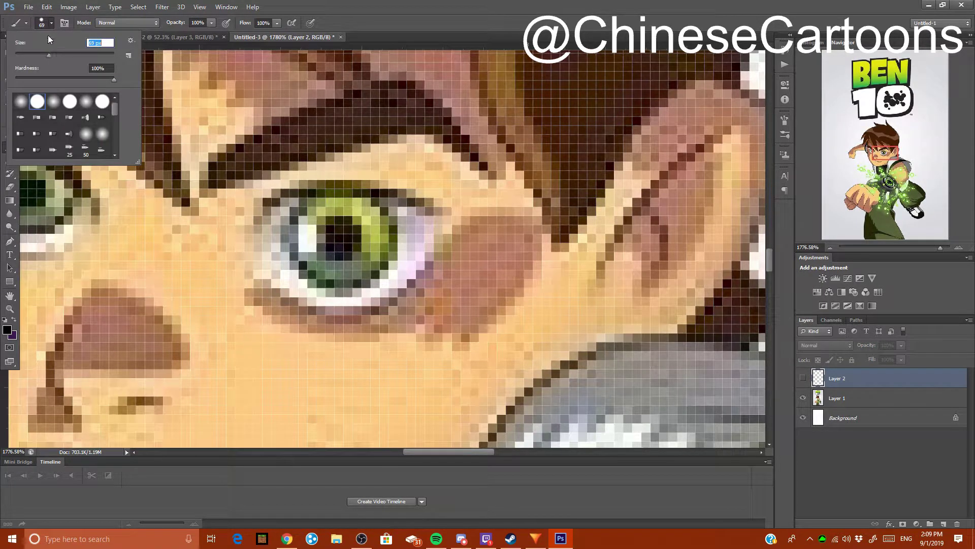
{"action": "left_click", "coordinate": [206, 120]}
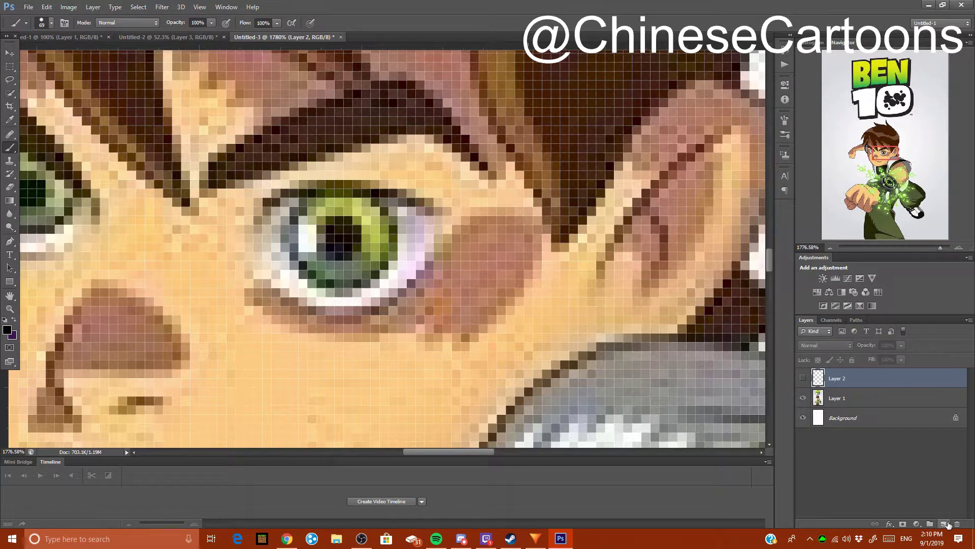
{"action": "left_click", "coordinate": [944, 524]}
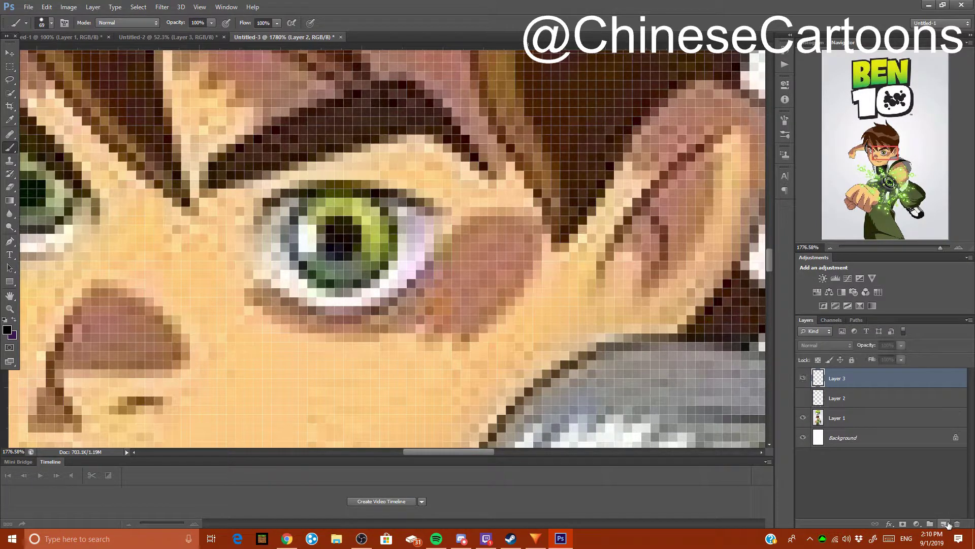
Set the brush size to 11 px to match the width of the iris.
{"action": "left_click", "coordinate": [52, 28]}
{"action": "left_click", "coordinate": [51, 27]}
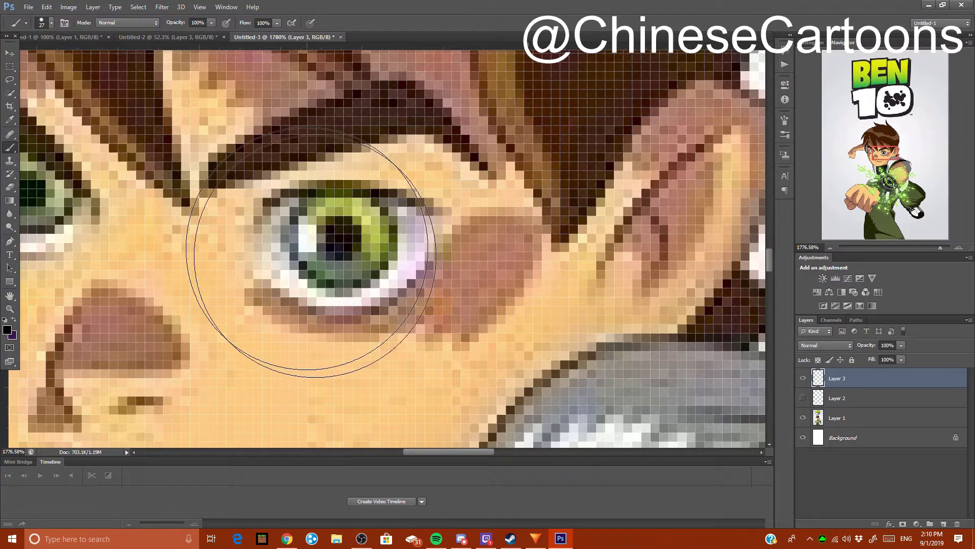
{"action": "left_click", "coordinate": [51, 22]}
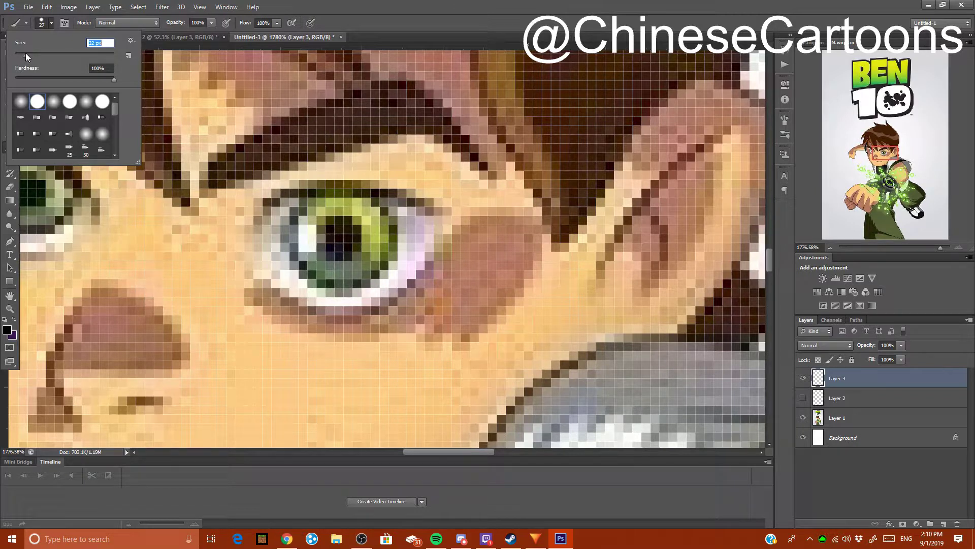
{"action": "left_click_drag", "start_coordinate": [23, 53], "coordinate": [20, 52]}
{"action": "left_click", "coordinate": [51, 23]}
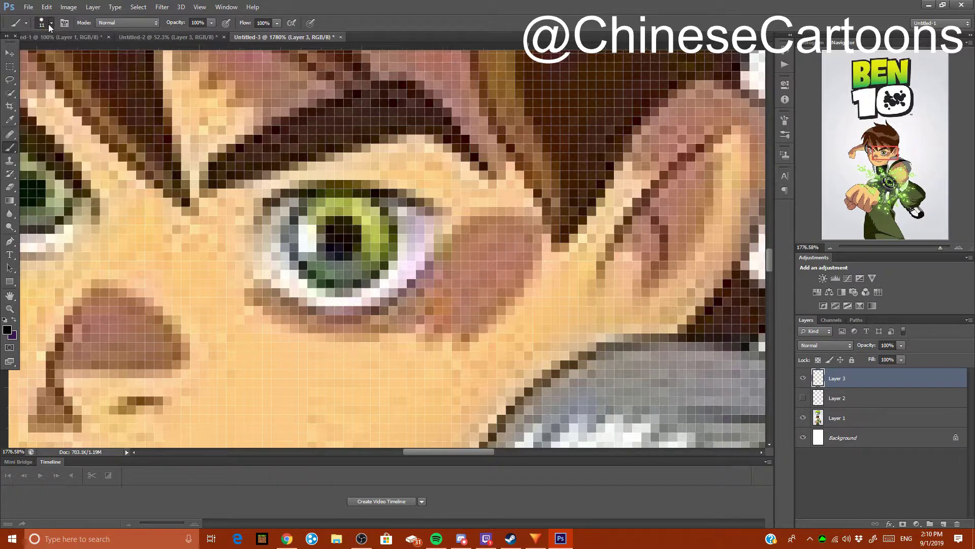
Set the foreground colour to 00ccff and paint a single round dot over the iris on the new layer.
{"action": "left_click", "coordinate": [8, 331]}
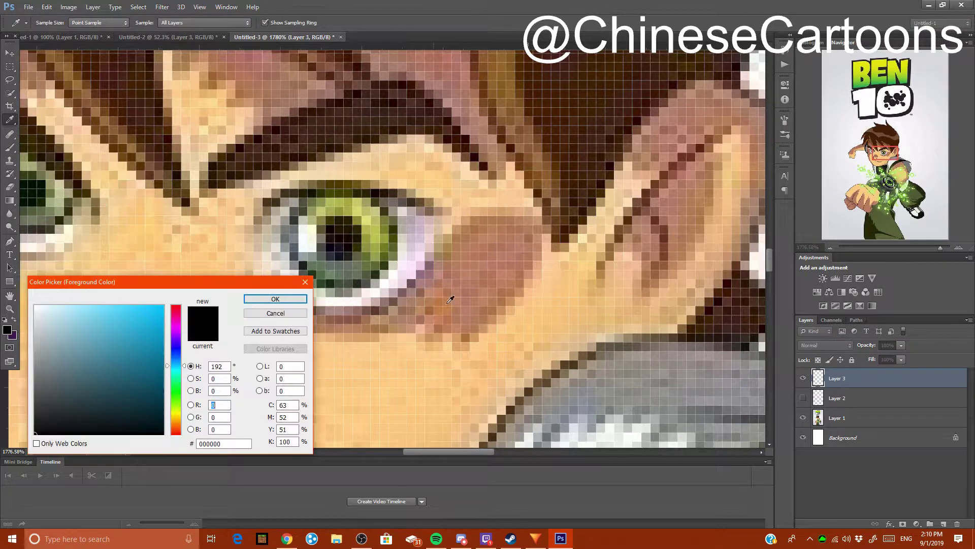
{"action": "mouse_move", "coordinate": [144, 368]}
{"action": "left_mouse_down"}
{"action": "mouse_move", "coordinate": [168, 304]}
{"action": "mouse_move", "coordinate": [183, 296]}
{"action": "left_mouse_up"}
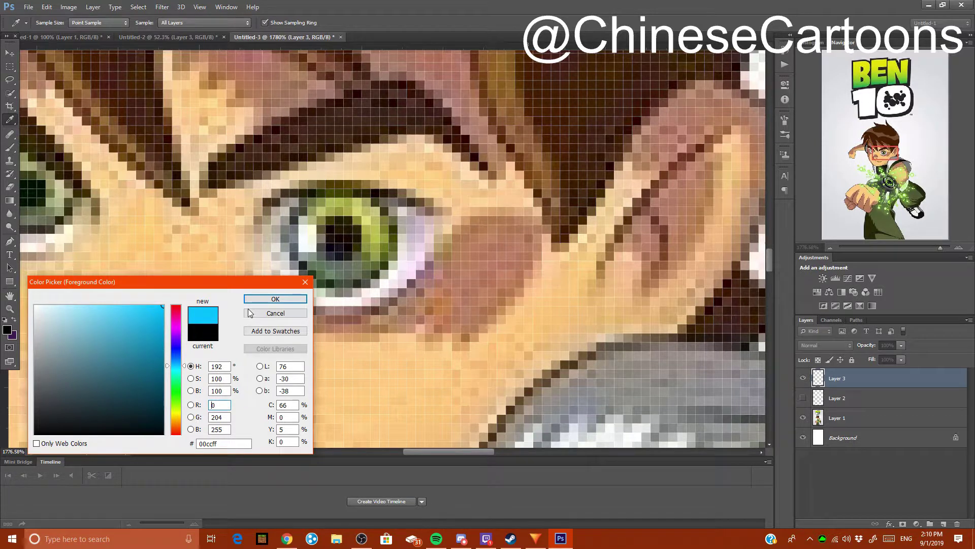
{"action": "left_click", "coordinate": [275, 299]}
{"action": "key", "text": "b"}
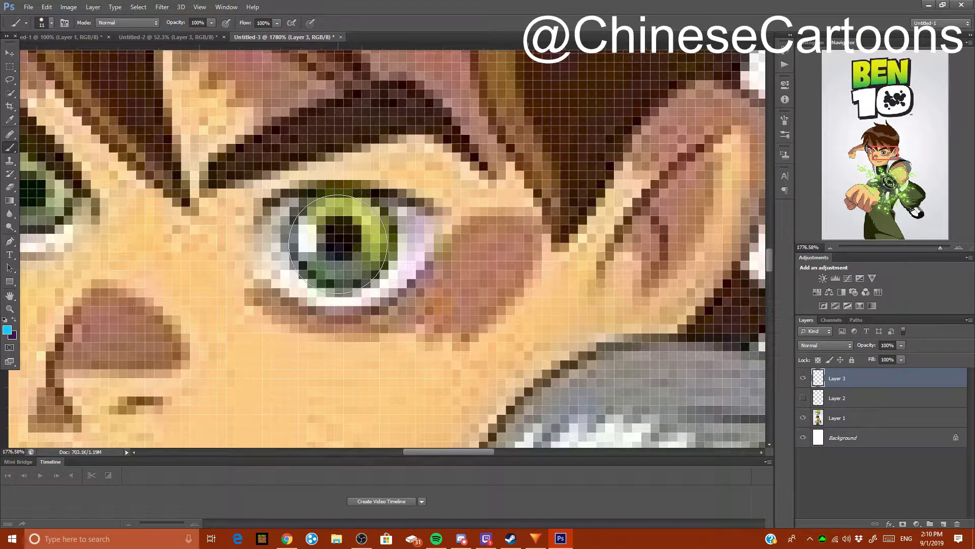
{"action": "left_click", "coordinate": [340, 242]}
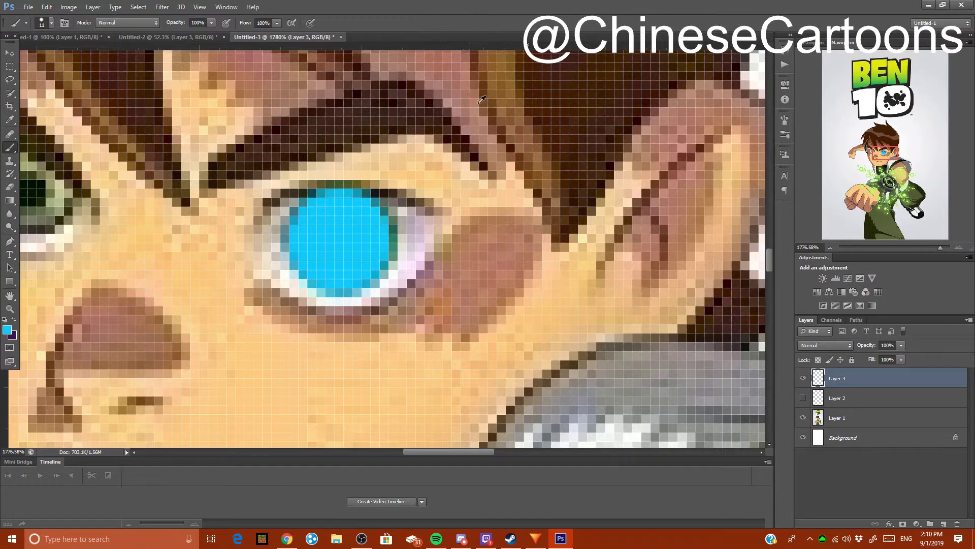
Show the black eye layer again beneath the blue iris.
{"action": "scroll", "coordinate": [477, 109], "scroll_direction": "down", "scroll_amount": 2}
{"action": "left_click", "coordinate": [803, 398]}
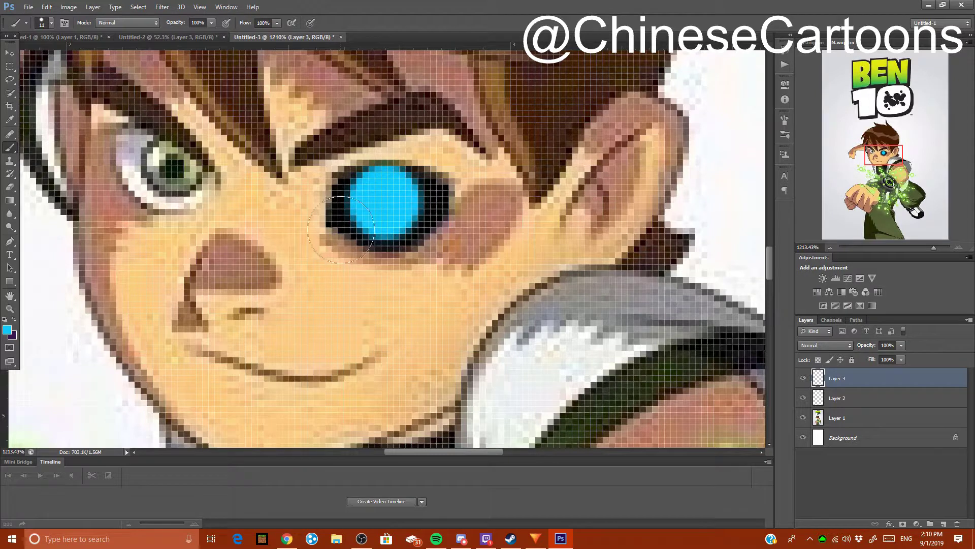
{"action": "scroll", "coordinate": [480, 99], "scroll_direction": "down", "scroll_amount": 3}
{"action": "scroll", "coordinate": [480, 99], "scroll_direction": "down", "scroll_amount": 3}
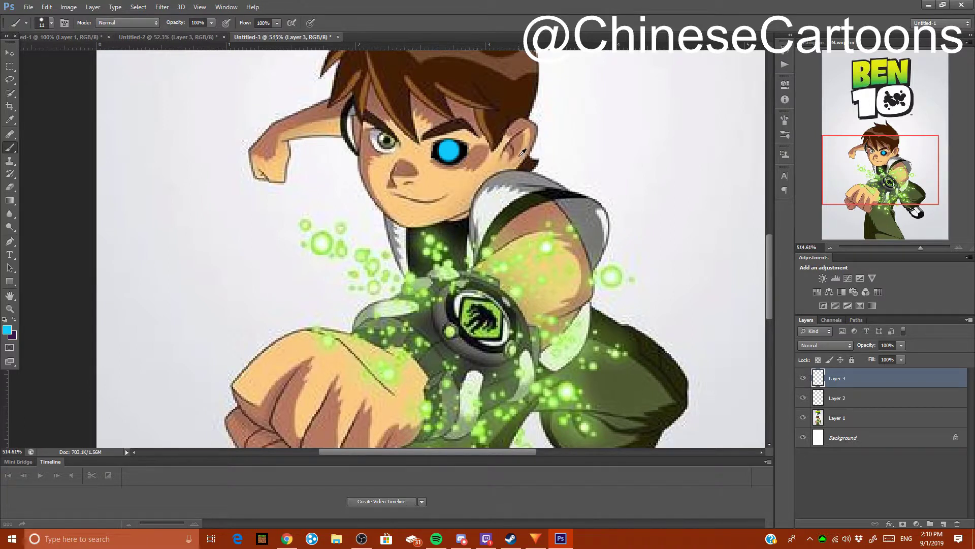
Erase the blue overlapping the upper eyelid line with the 4 px Eraser at 43% opacity.
{"action": "scroll", "coordinate": [522, 152], "scroll_direction": "up", "scroll_amount": 5}
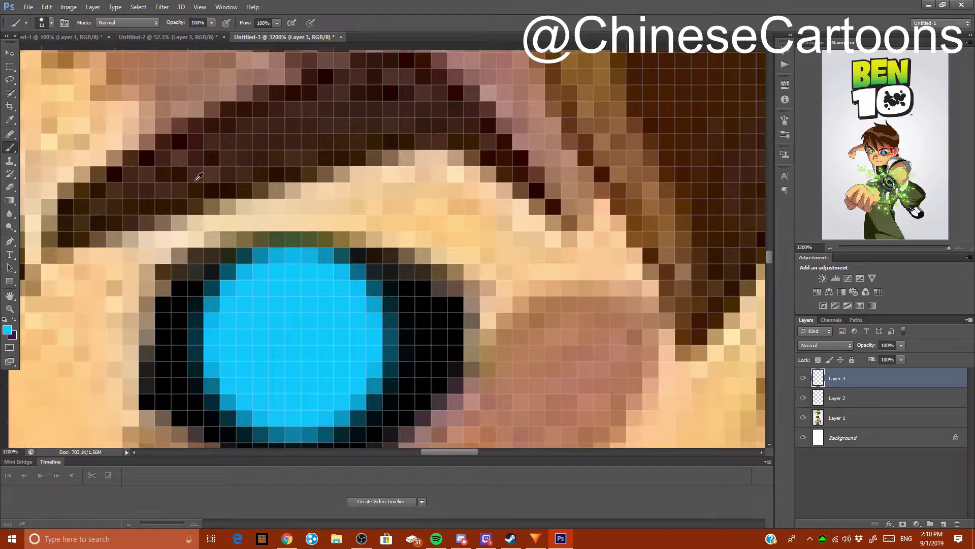
{"action": "left_click", "coordinate": [10, 187]}
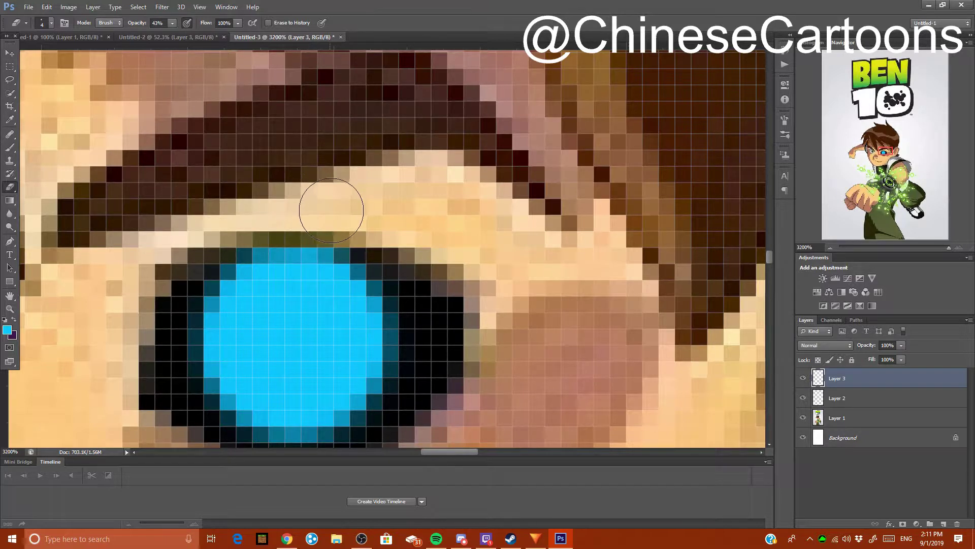
{"action": "scroll", "coordinate": [302, 209], "scroll_direction": "down", "scroll_amount": 10}
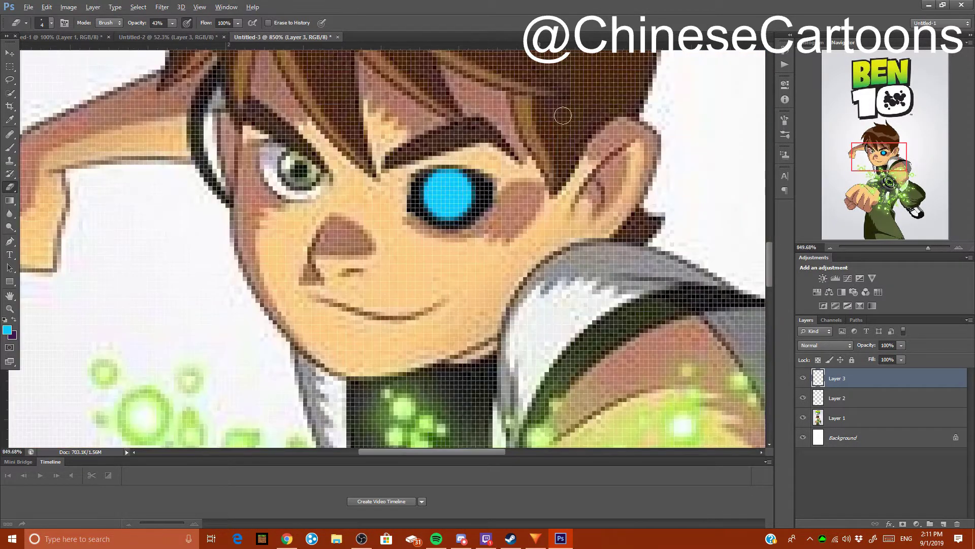
{"action": "scroll", "coordinate": [548, 217], "scroll_direction": "down", "scroll_amount": 4}
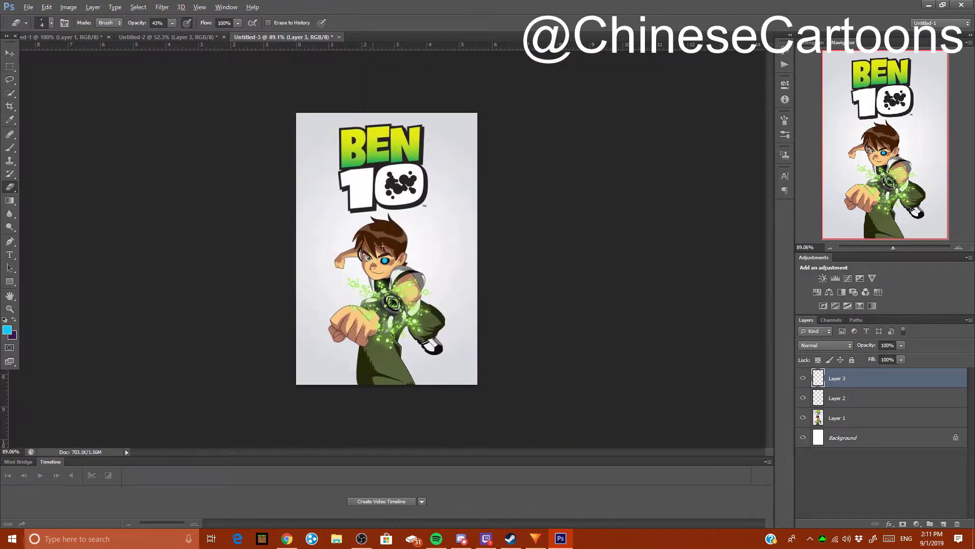
Set the Eraser to 3 px and 100% opacity and erase a small pupil in the centre of the blue iris.
{"action": "scroll", "coordinate": [385, 260], "scroll_direction": "up", "scroll_amount": 12}
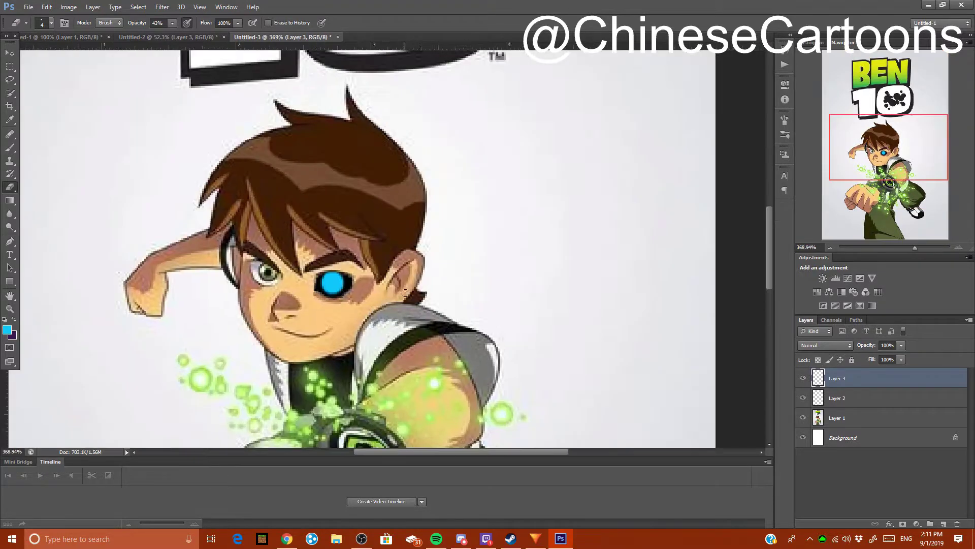
{"action": "scroll", "coordinate": [354, 315], "scroll_direction": "up", "scroll_amount": 2}
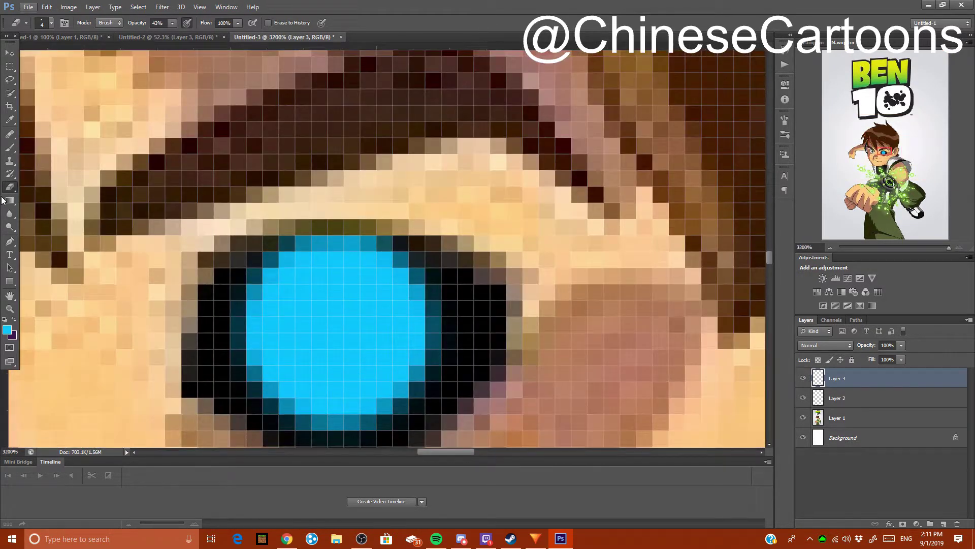
{"action": "left_click", "coordinate": [47, 24]}
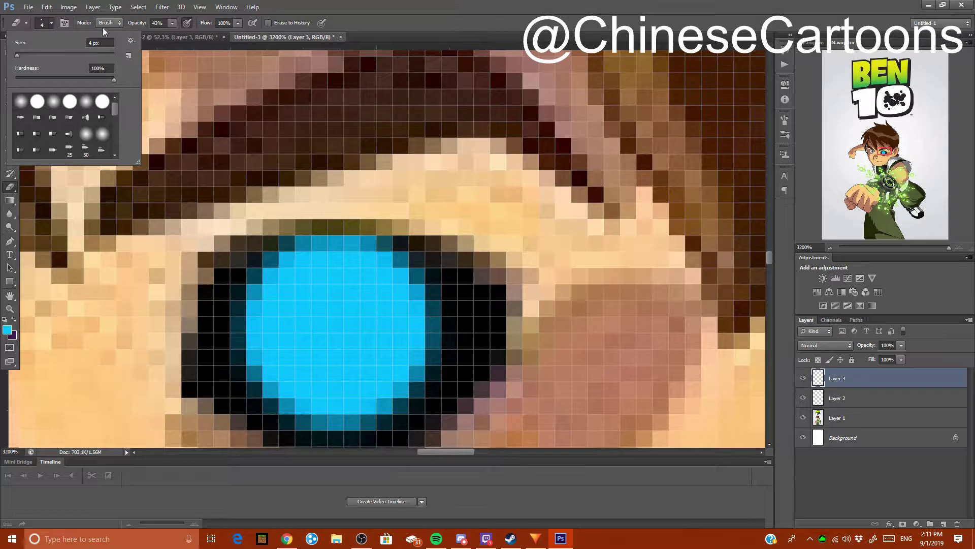
{"action": "left_click", "coordinate": [171, 23]}
{"action": "left_click", "coordinate": [47, 22]}
{"action": "left_click", "coordinate": [17, 57]}
{"action": "left_click", "coordinate": [335, 329]}
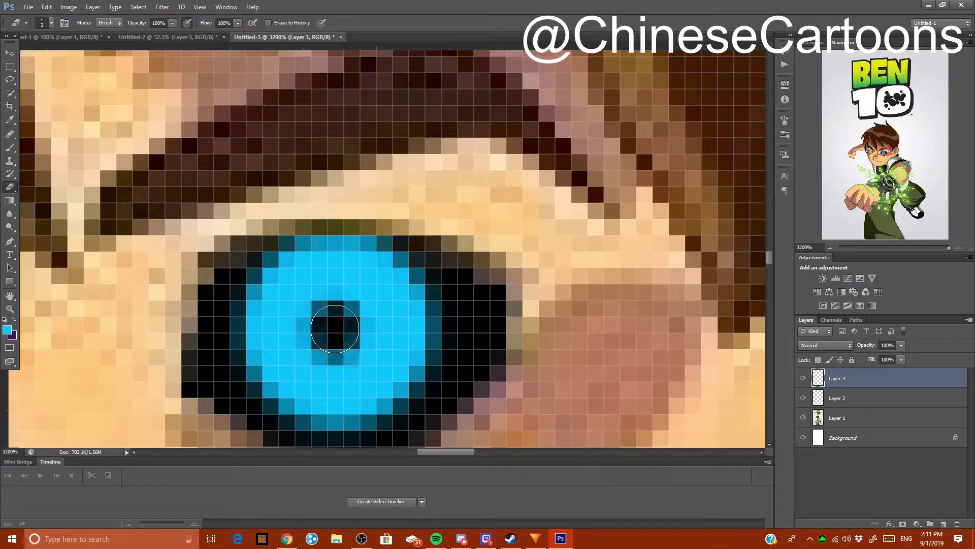
{"action": "mouse_move", "coordinate": [335, 331]}
{"action": "left_mouse_down"}
{"action": "mouse_move", "coordinate": [337, 339]}
{"action": "mouse_move", "coordinate": [358, 325]}
{"action": "mouse_move", "coordinate": [330, 327]}
{"action": "mouse_move", "coordinate": [360, 266]}
{"action": "left_mouse_up"}
{"action": "scroll", "coordinate": [360, 266], "scroll_direction": "down", "scroll_amount": 15}
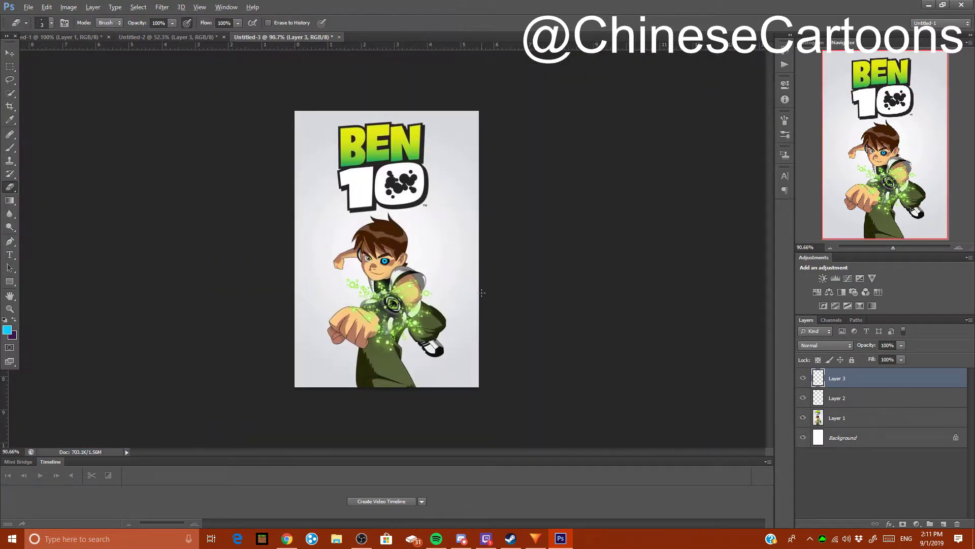
{"action": "scroll", "coordinate": [461, 300], "scroll_direction": "up", "scroll_amount": 2}
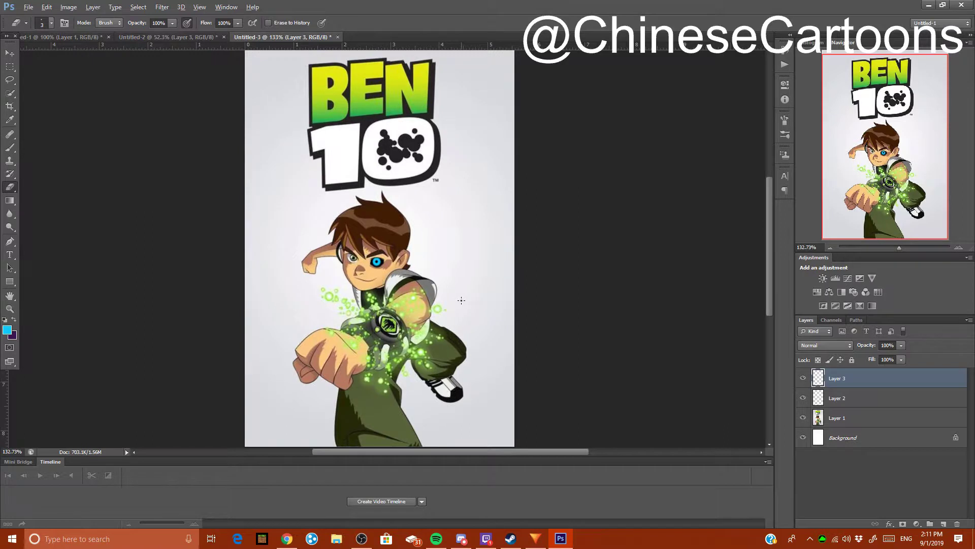
{"action": "scroll", "coordinate": [362, 171], "scroll_direction": "up", "scroll_amount": 5}
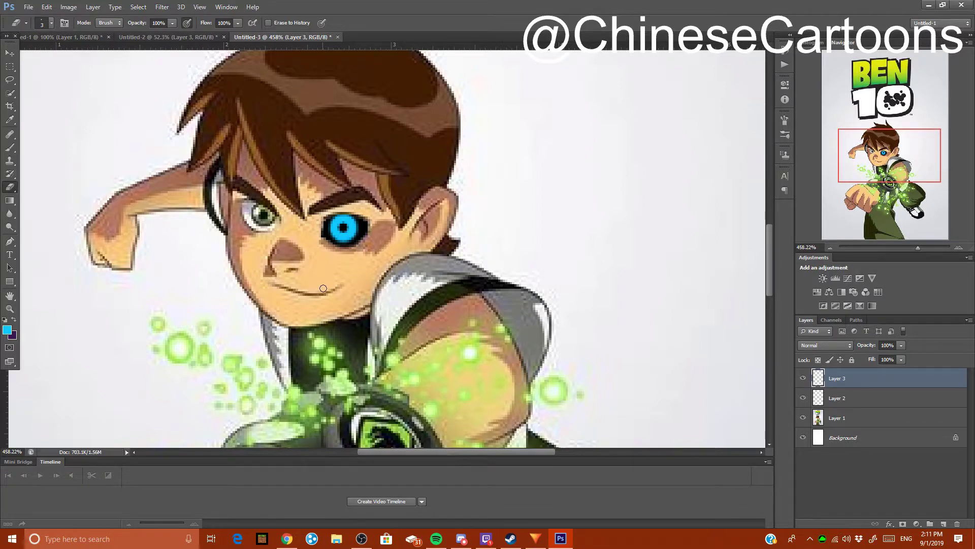
{"action": "scroll", "coordinate": [318, 288], "scroll_direction": "up", "scroll_amount": 4}
{"action": "scroll", "coordinate": [380, 187], "scroll_direction": "down", "scroll_amount": 7}
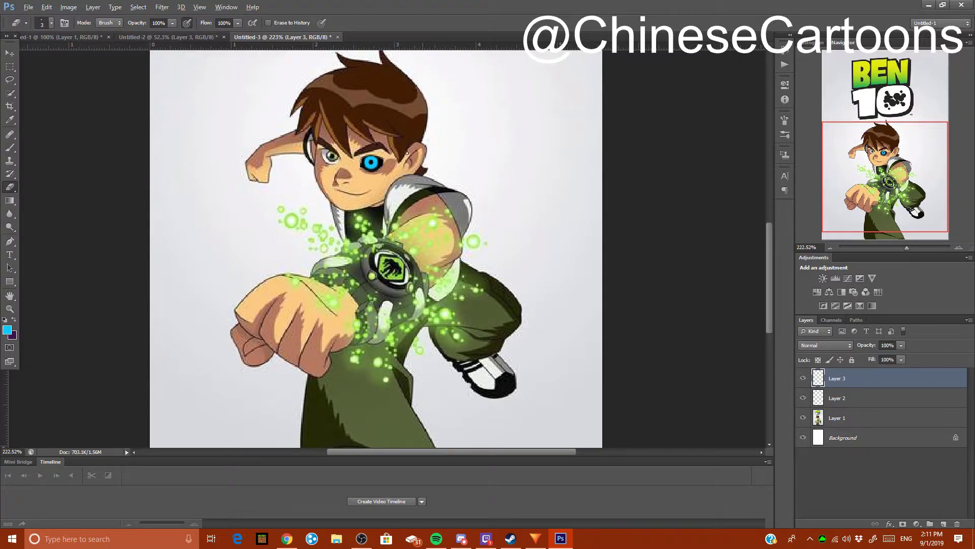
{"action": "scroll", "coordinate": [407, 153], "scroll_direction": "down", "scroll_amount": 1}
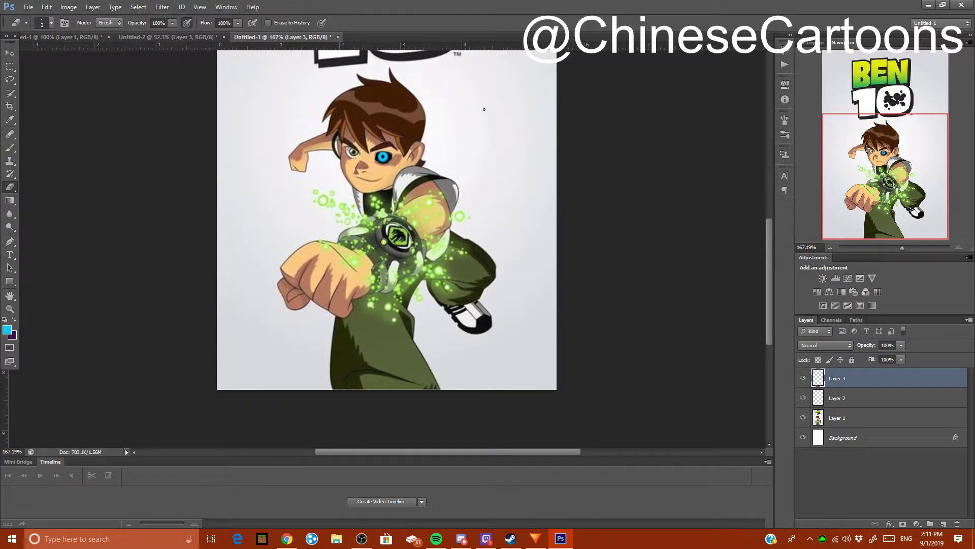
Add an Outer Glow effect to the blue iris layer and match its glow colour to the iris blue.
{"action": "scroll", "coordinate": [278, 211], "scroll_direction": "up", "scroll_amount": 11}
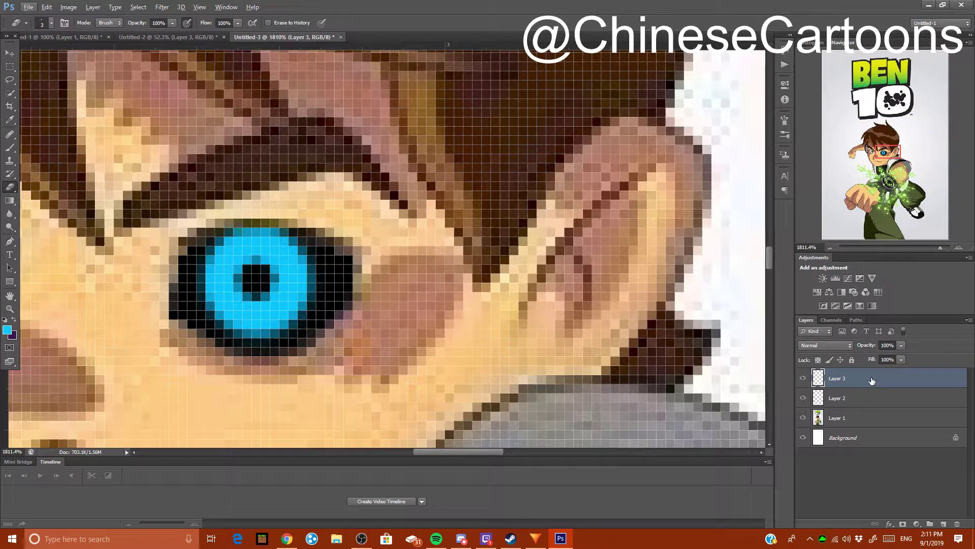
{"action": "double_click", "coordinate": [871, 380]}
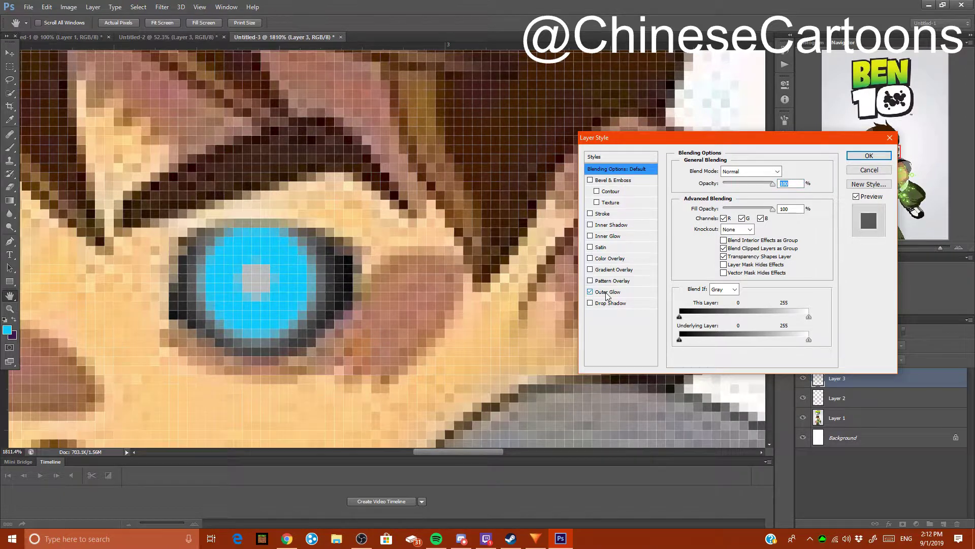
{"action": "left_click", "coordinate": [607, 292]}
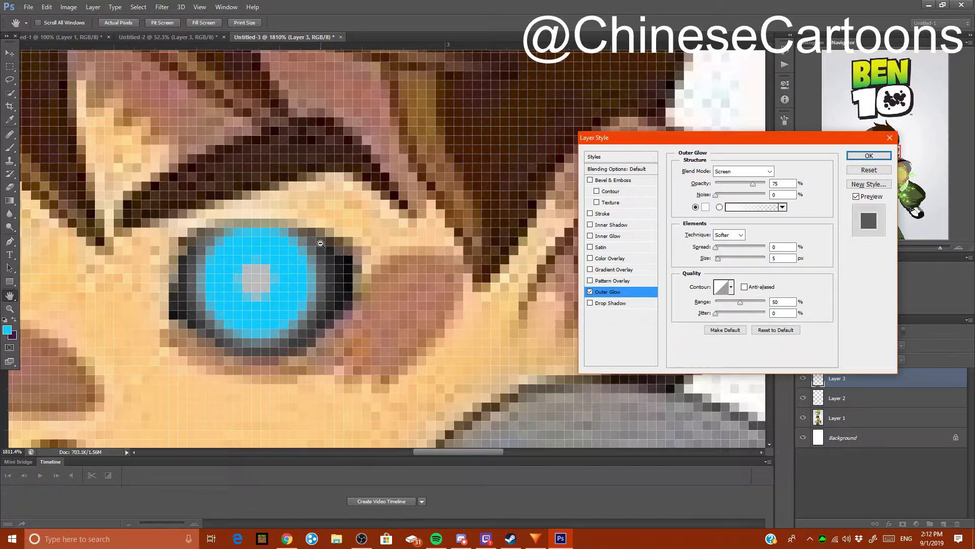
{"action": "scroll", "coordinate": [317, 249], "scroll_direction": "down", "scroll_amount": 4}
{"action": "scroll", "coordinate": [292, 273], "scroll_direction": "up", "scroll_amount": 4}
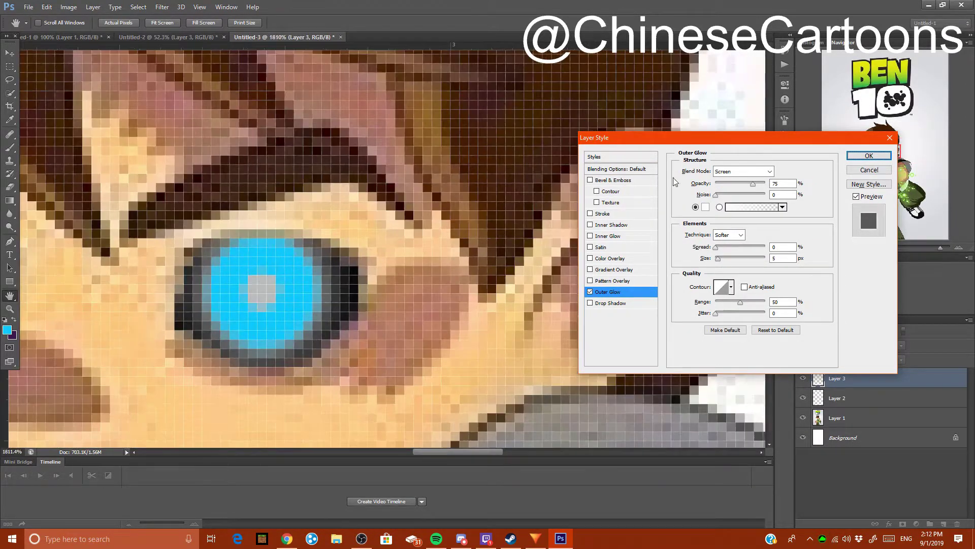
{"action": "left_click", "coordinate": [706, 207]}
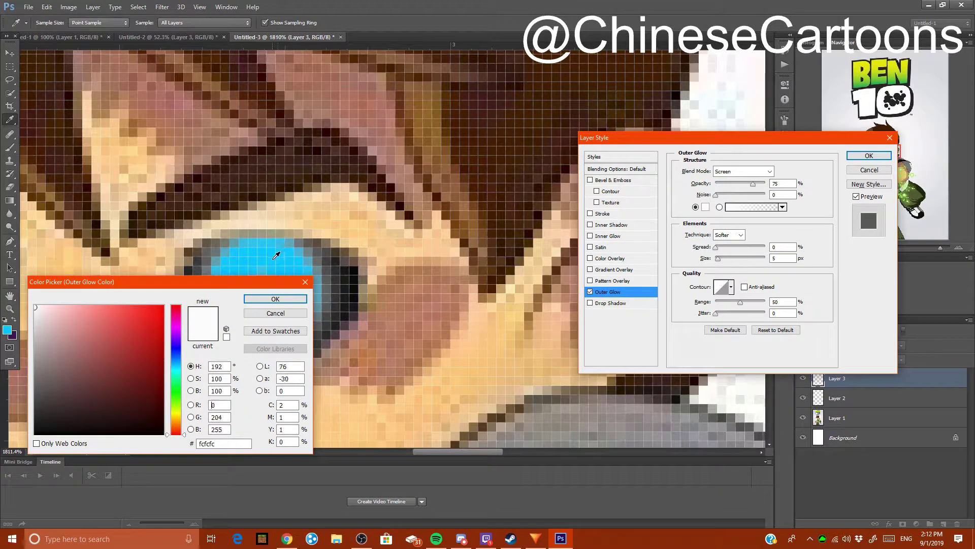
{"action": "left_click", "coordinate": [276, 251]}
{"action": "left_click", "coordinate": [283, 300]}
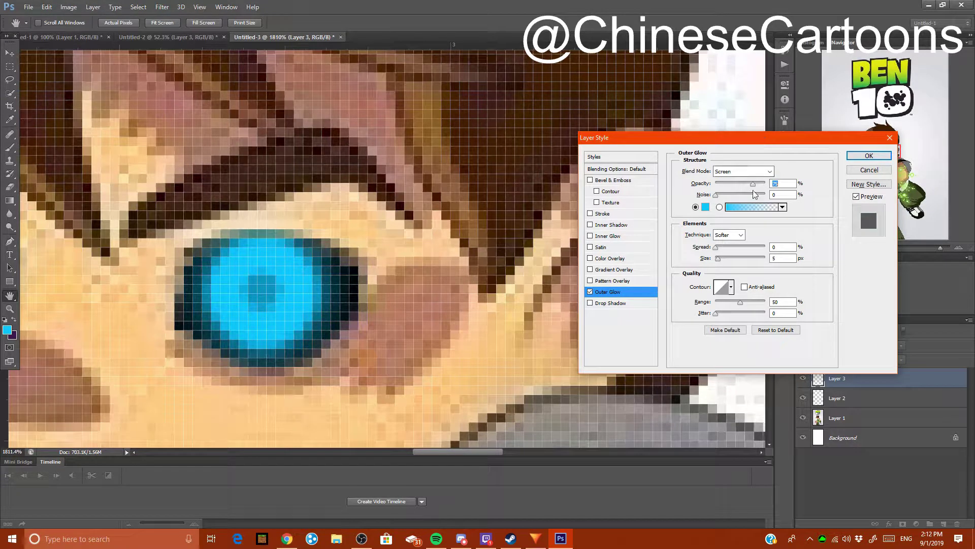
Set the Outer Glow to 31% opacity, 6% spread and 6 px size, lower its range, and apply the effect.
{"action": "left_click_drag", "start_coordinate": [754, 190], "coordinate": [731, 189]}
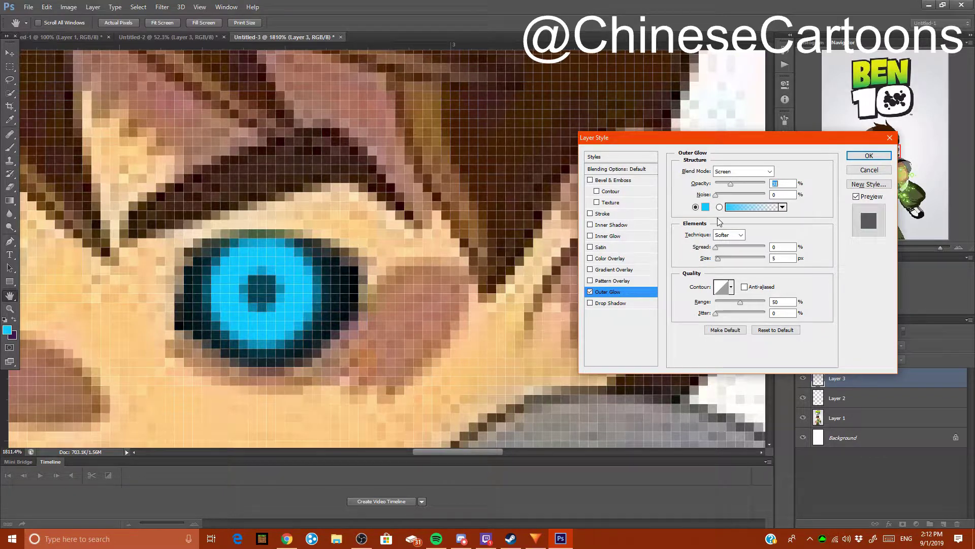
{"action": "left_click_drag", "start_coordinate": [715, 249], "coordinate": [719, 259]}
{"action": "mouse_move", "coordinate": [737, 302]}
{"action": "left_mouse_down"}
{"action": "mouse_move", "coordinate": [724, 304]}
{"action": "mouse_move", "coordinate": [733, 308]}
{"action": "left_mouse_up"}
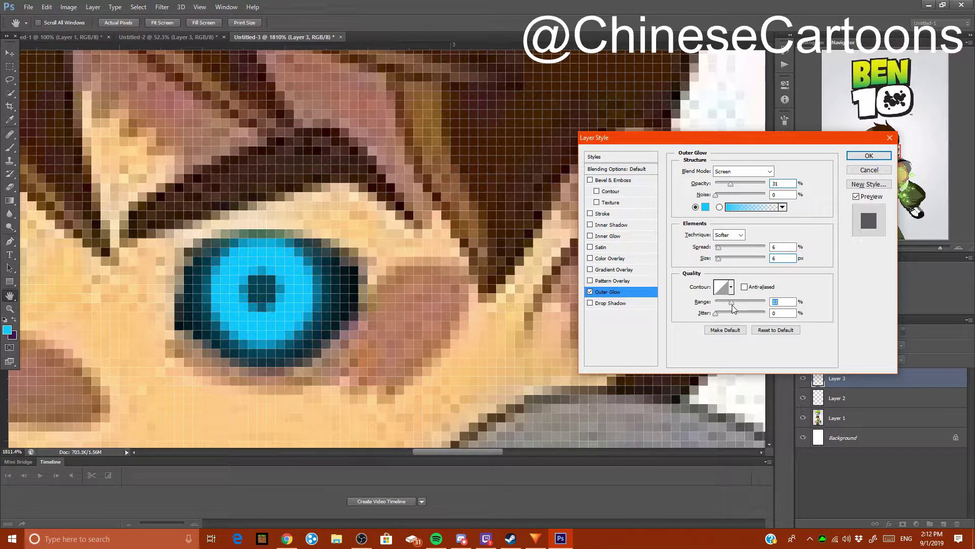
{"action": "left_click", "coordinate": [869, 156]}
{"action": "key", "text": "e"}
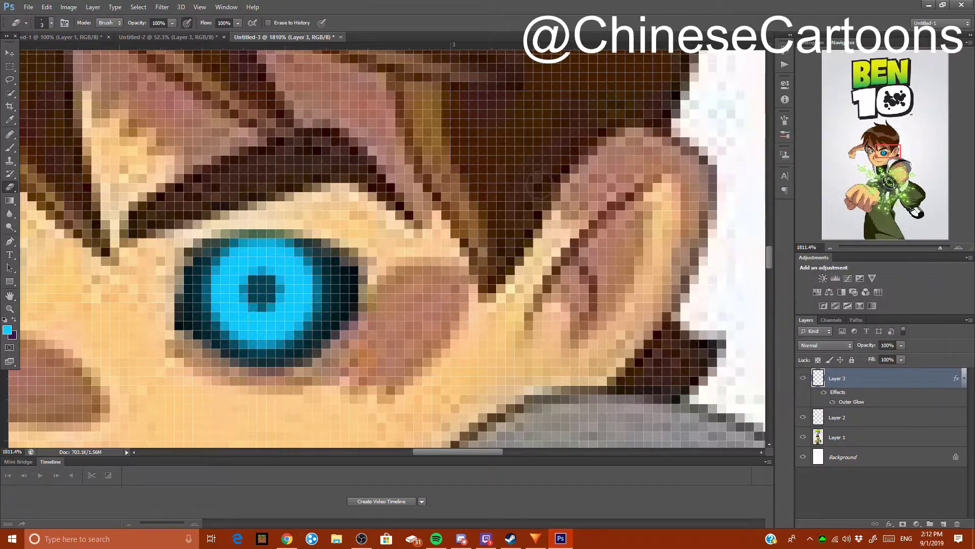
{"action": "scroll", "coordinate": [443, 212], "scroll_direction": "down", "scroll_amount": 5}
{"action": "scroll", "coordinate": [442, 212], "scroll_direction": "down", "scroll_amount": 8}
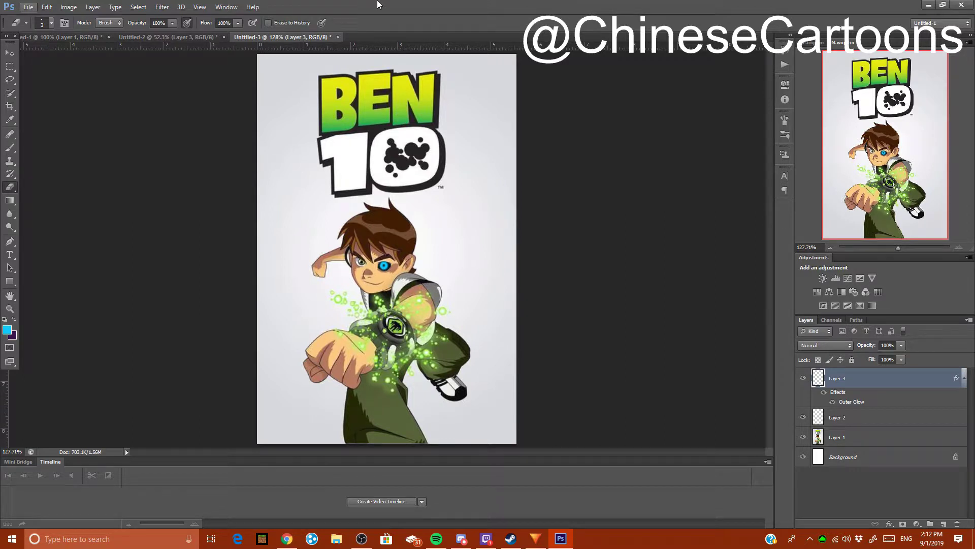
{"action": "scroll", "coordinate": [364, 340], "scroll_direction": "up", "scroll_amount": 10}
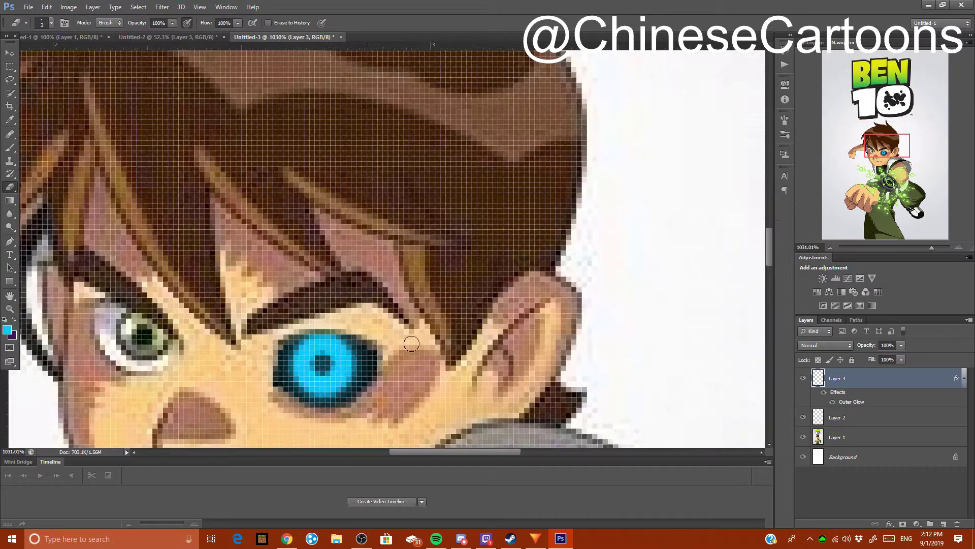
{"action": "scroll", "coordinate": [295, 270], "scroll_direction": "down", "scroll_amount": 3}
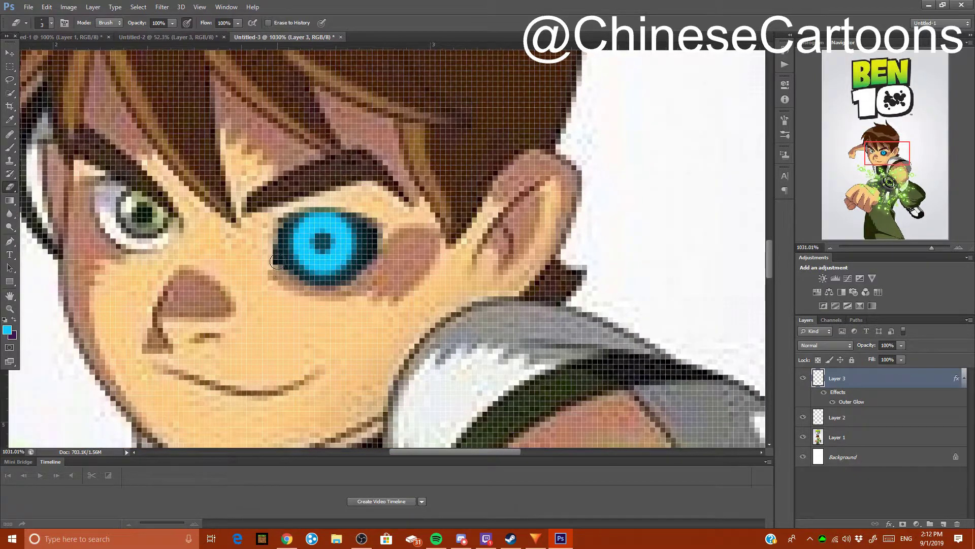
{"action": "scroll", "coordinate": [277, 260], "scroll_direction": "down", "scroll_amount": 8}
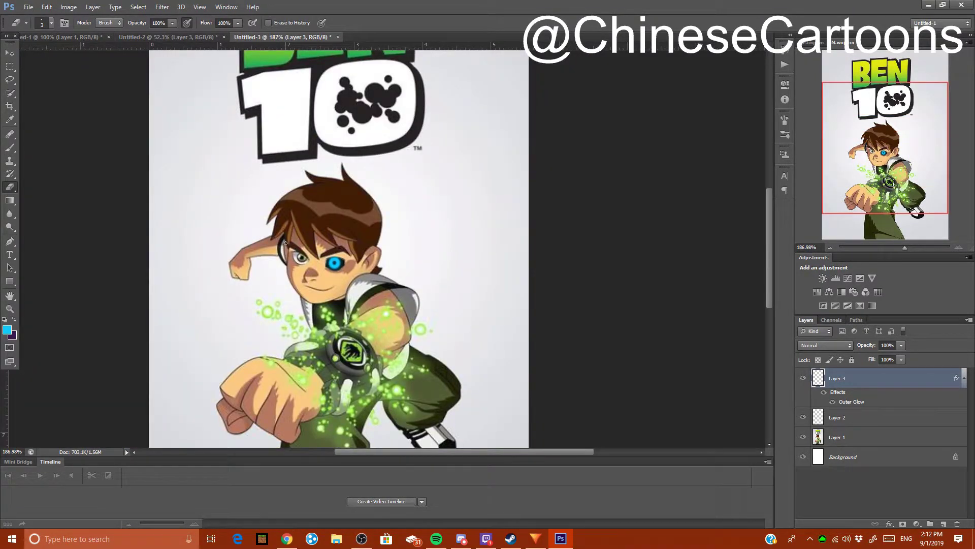
{"action": "key", "text": "alt"}
Choose the Flat Fan High Bristle Count preset for the Brush tool and undo a trial stroke across the hair.
{"action": "left_click", "coordinate": [11, 148]}
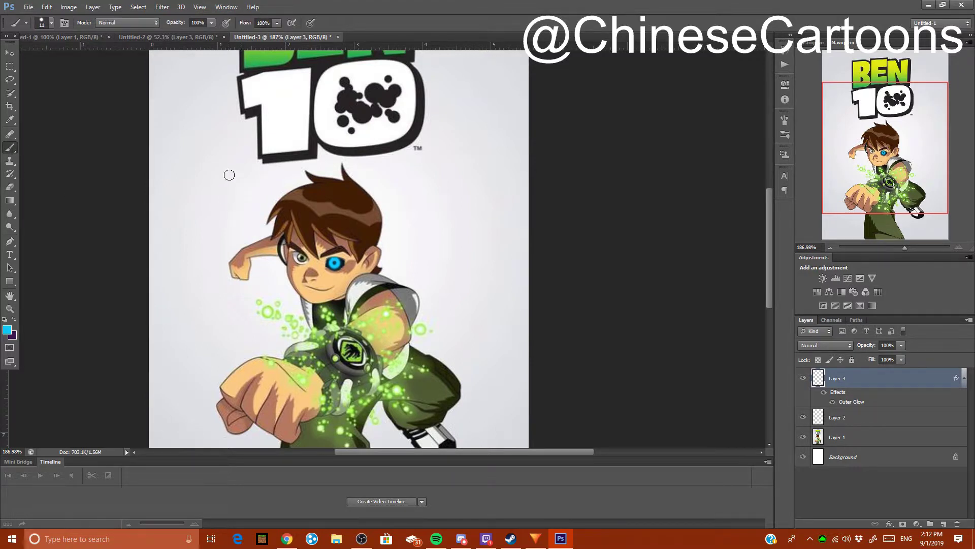
{"action": "left_click", "coordinate": [51, 23]}
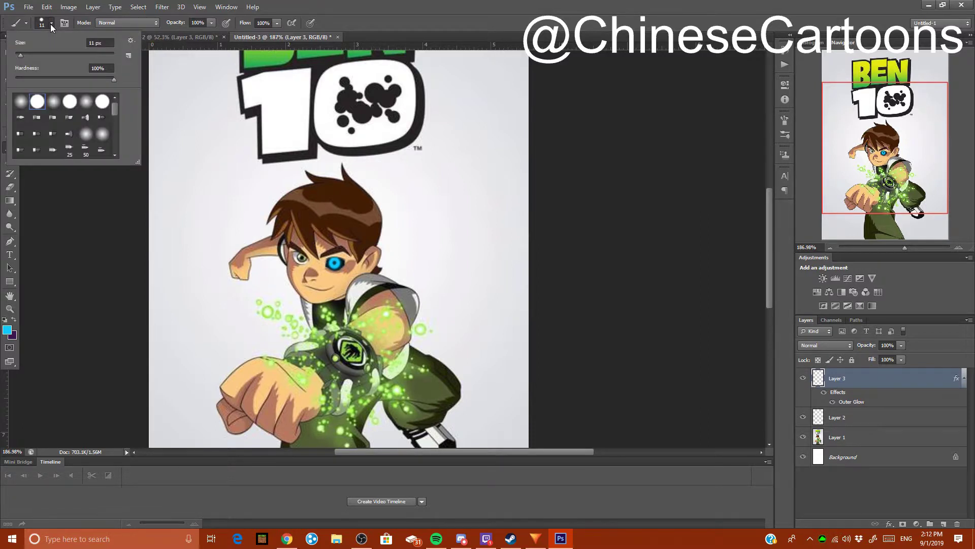
{"action": "scroll", "coordinate": [58, 132], "scroll_direction": "down", "scroll_amount": 8}
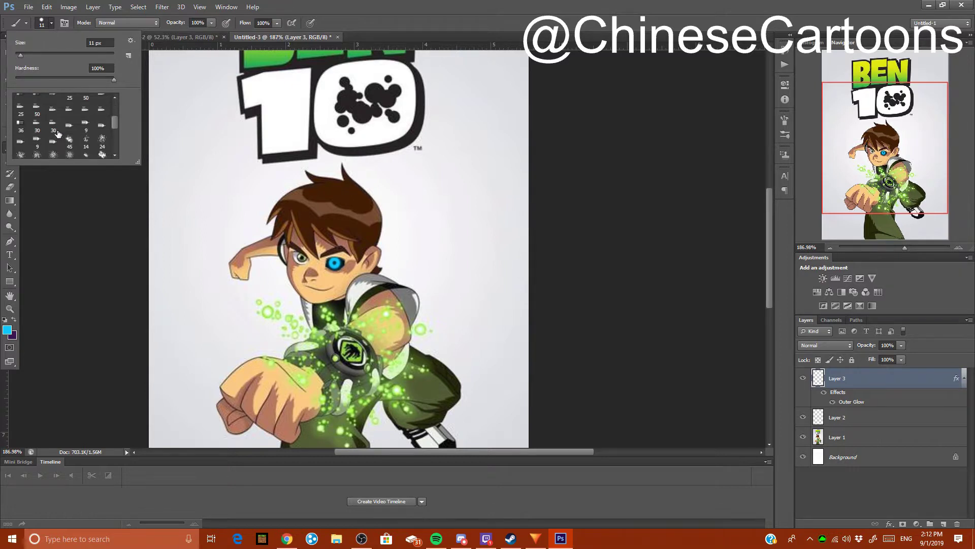
{"action": "scroll", "coordinate": [58, 133], "scroll_direction": "down", "scroll_amount": 1}
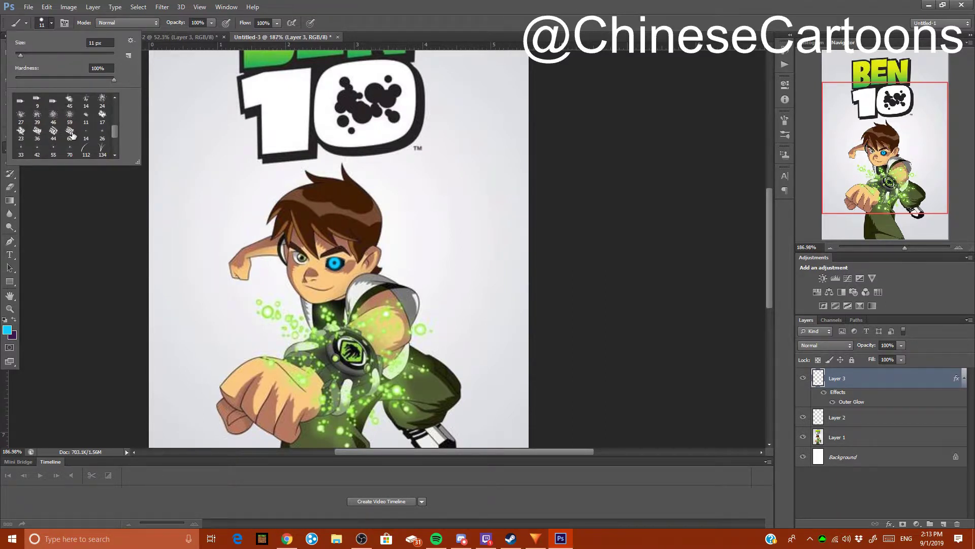
{"action": "scroll", "coordinate": [53, 133], "scroll_direction": "up", "scroll_amount": 5}
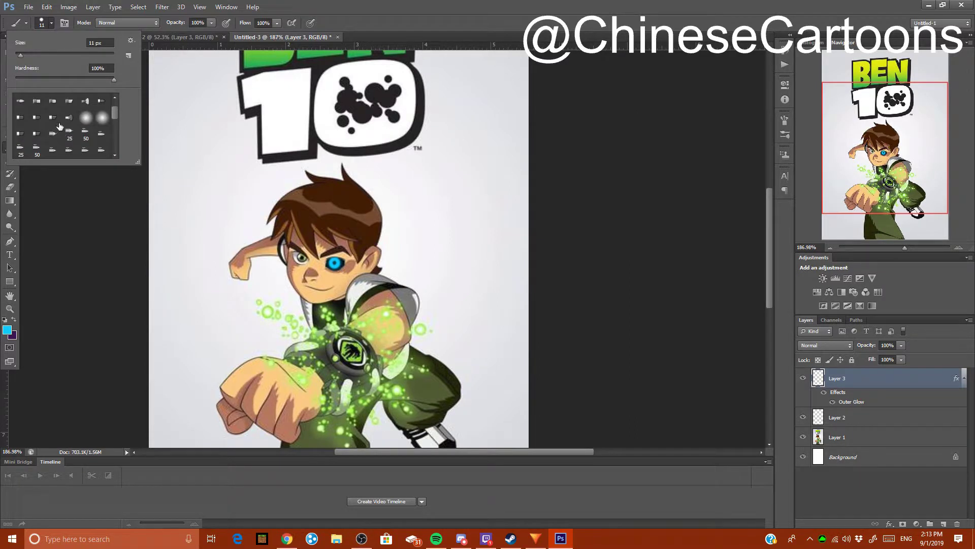
{"action": "left_click", "coordinate": [69, 119]}
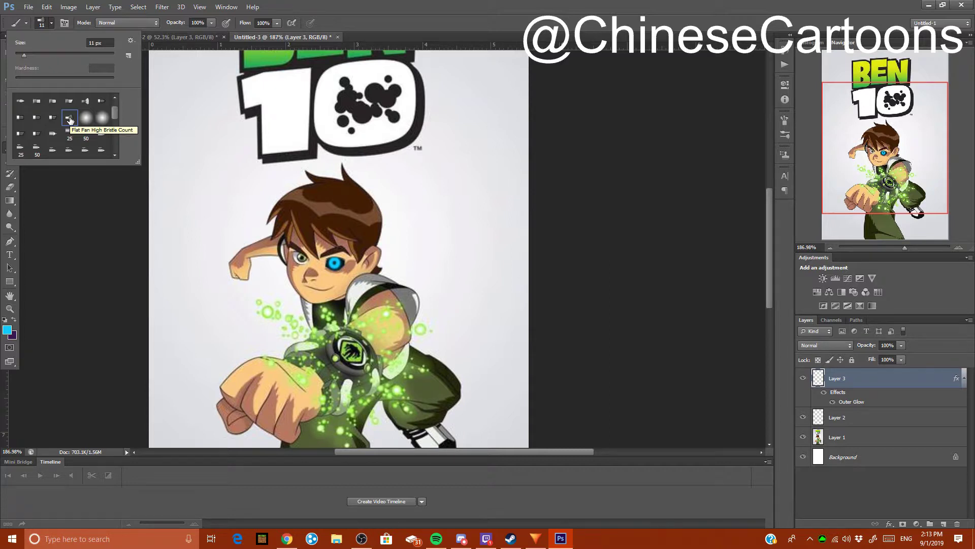
{"action": "left_click", "coordinate": [48, 25]}
{"action": "mouse_move", "coordinate": [311, 230]}
{"action": "left_mouse_down"}
{"action": "mouse_move", "coordinate": [404, 220]}
{"action": "mouse_move", "coordinate": [438, 155]}
{"action": "mouse_move", "coordinate": [301, 244]}
{"action": "mouse_move", "coordinate": [467, 108]}
{"action": "left_mouse_up"}
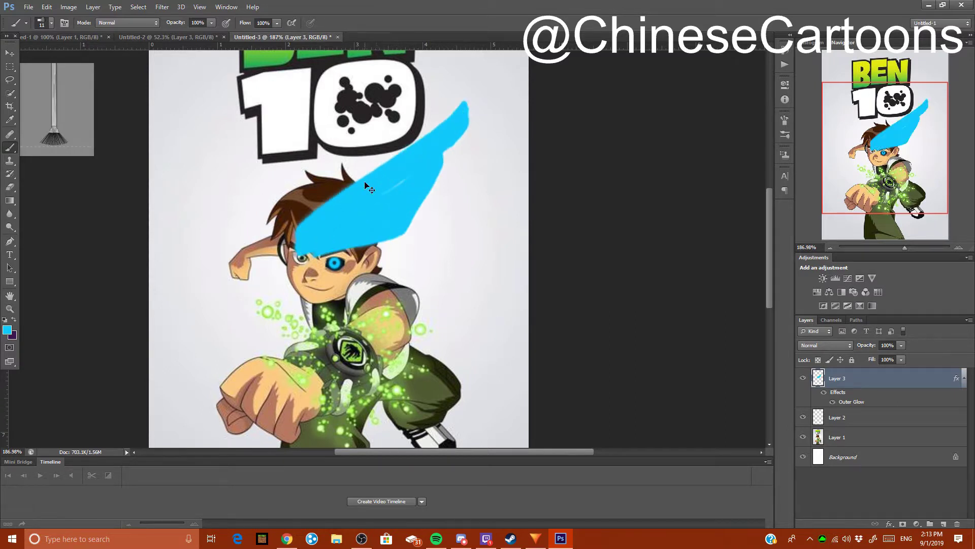
{"action": "key", "text": "ctrl+z"}
Add a new layer above the iris layer and set the foreground colour to a slightly darker, deeper blue.
{"action": "left_click", "coordinate": [943, 524]}
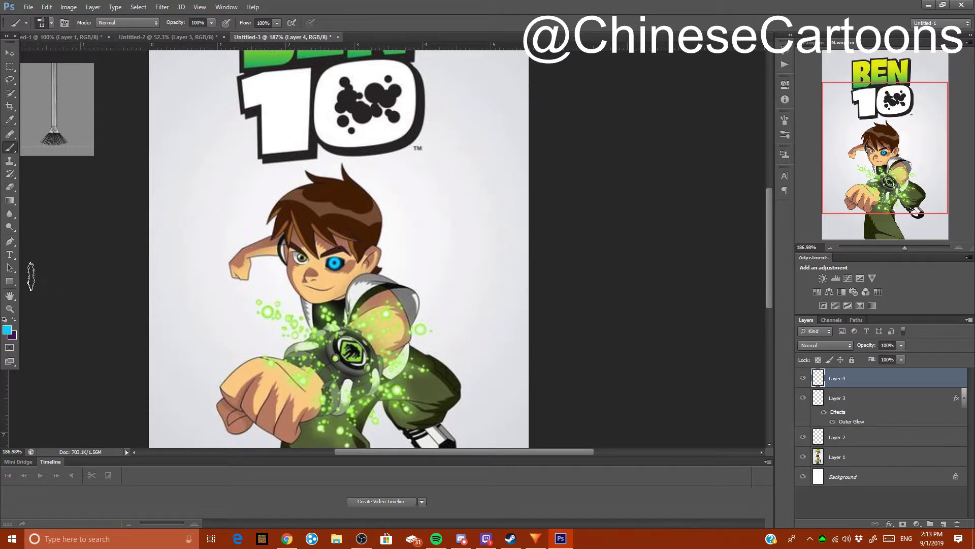
{"action": "left_click", "coordinate": [7, 330]}
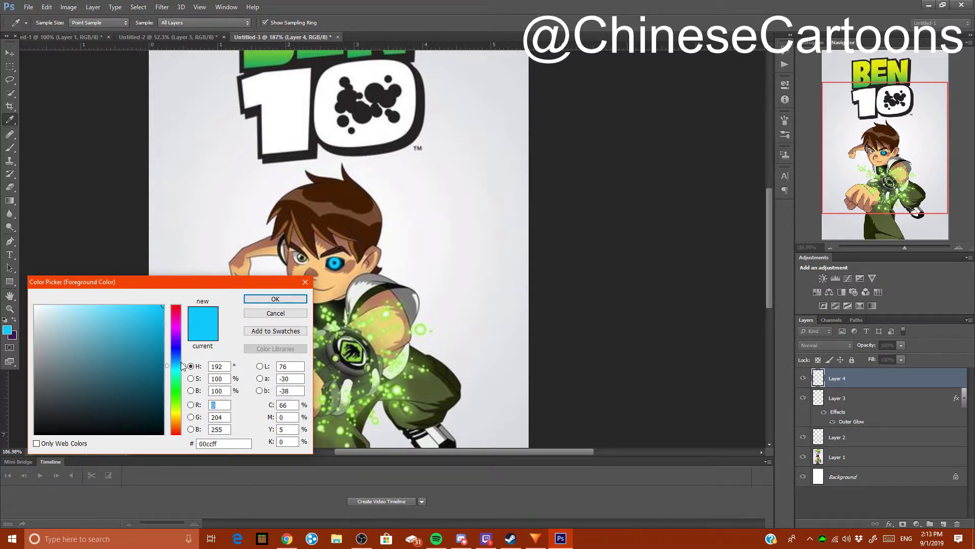
{"action": "left_click_drag", "start_coordinate": [182, 361], "coordinate": [182, 360]}
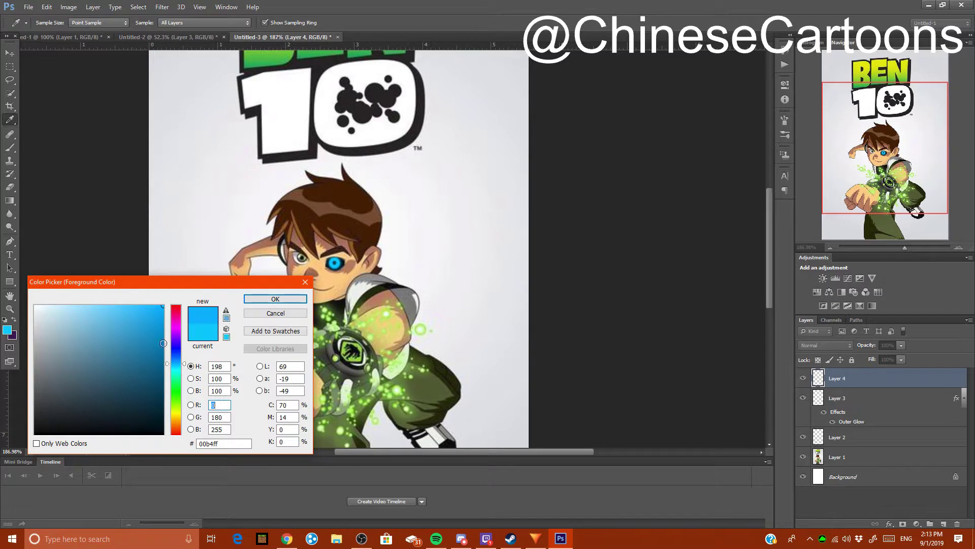
{"action": "mouse_move", "coordinate": [157, 325]}
{"action": "left_mouse_down"}
{"action": "mouse_move", "coordinate": [169, 303]}
{"action": "mouse_move", "coordinate": [146, 304]}
{"action": "mouse_move", "coordinate": [156, 320]}
{"action": "left_mouse_up"}
{"action": "left_click", "coordinate": [275, 298]}
{"action": "key", "text": "b"}
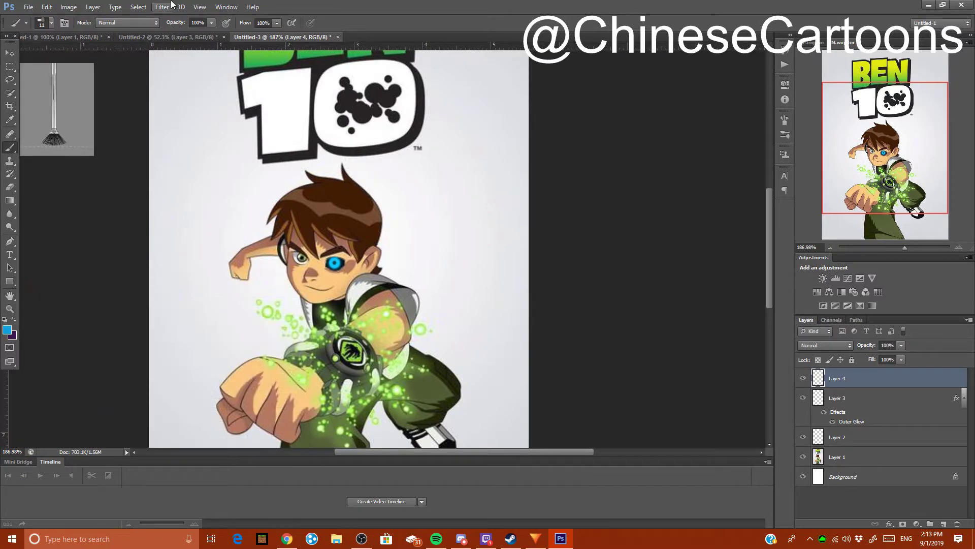
Paint a straight translucent blue streak from the iris past the hair above the ear, using the fan brush at 4 px and 59% opacity.
{"action": "left_click", "coordinate": [212, 23]}
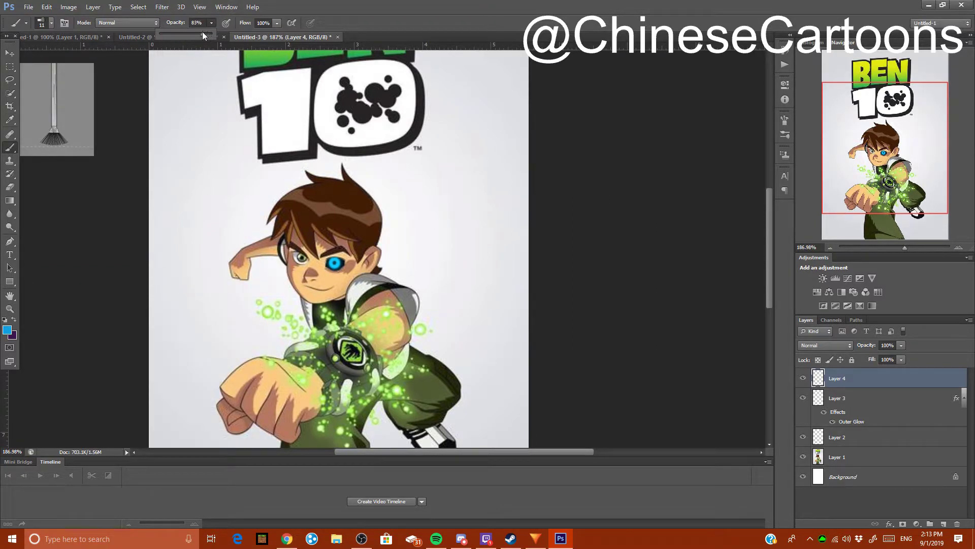
{"action": "left_click_drag", "start_coordinate": [193, 34], "coordinate": [190, 33]}
{"action": "scroll", "coordinate": [415, 296], "scroll_direction": "up", "scroll_amount": 5}
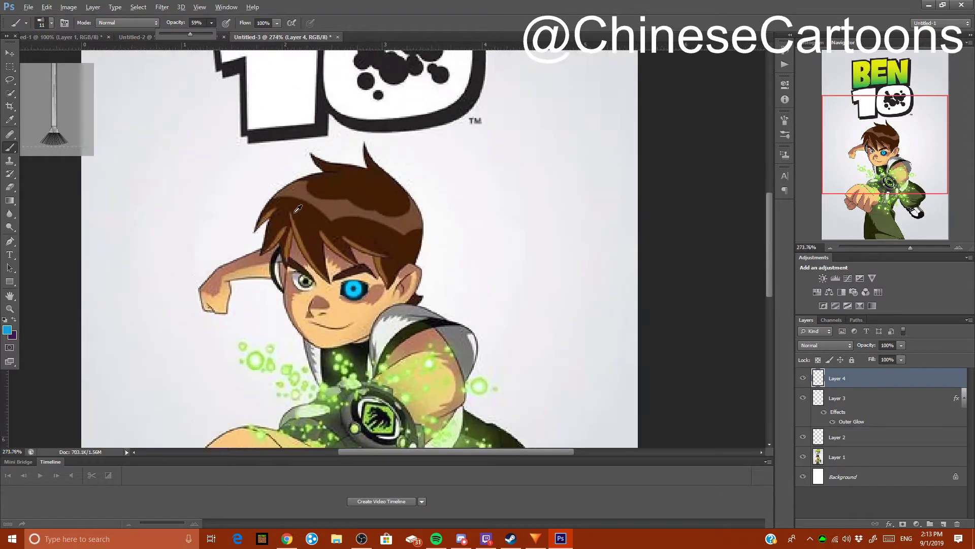
{"action": "scroll", "coordinate": [415, 296], "scroll_direction": "up", "scroll_amount": 3}
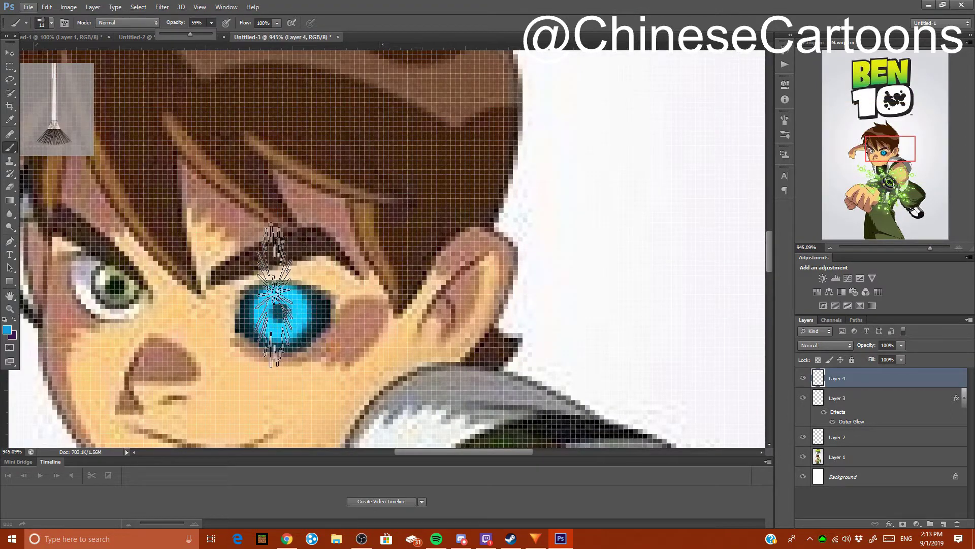
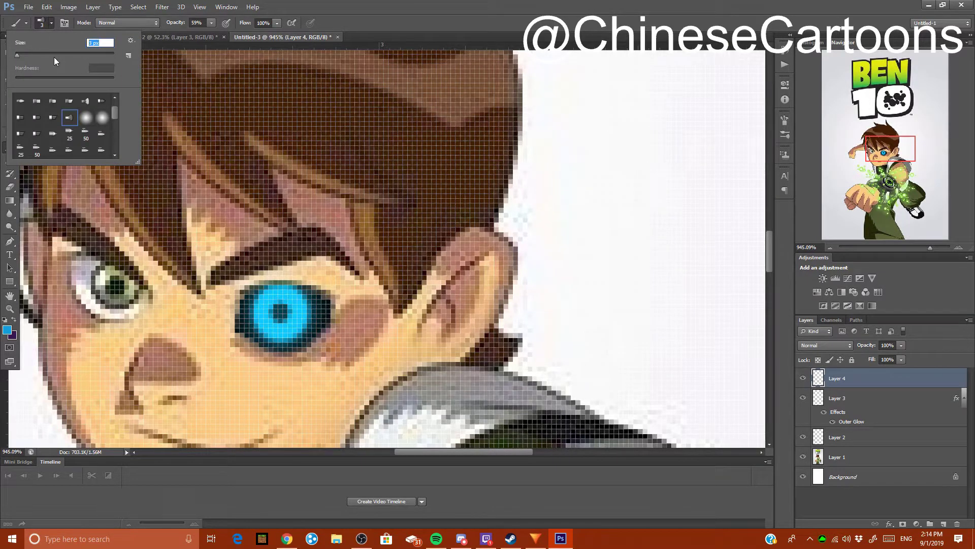
{"action": "type", "text": "4"}
{"action": "key", "text": "Return"}
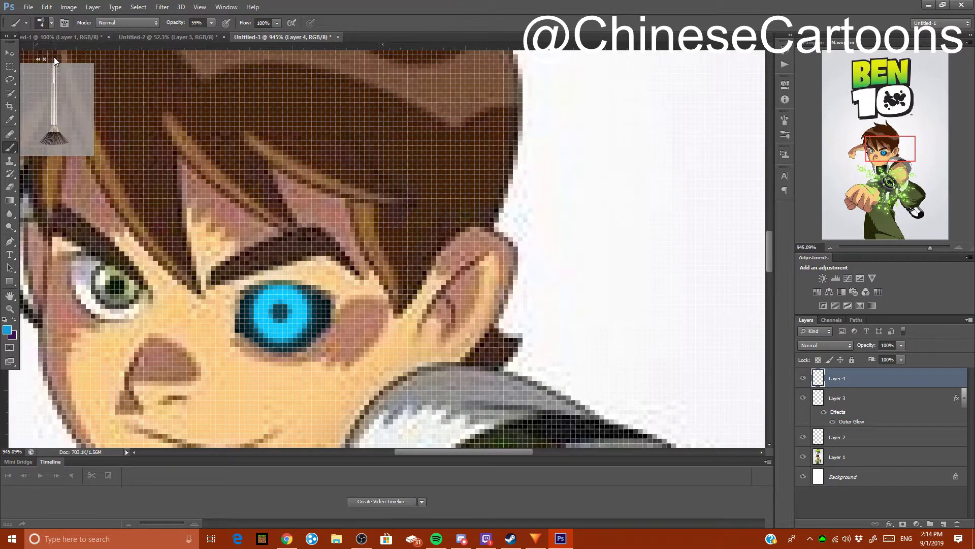
{"action": "left_click", "coordinate": [272, 312]}
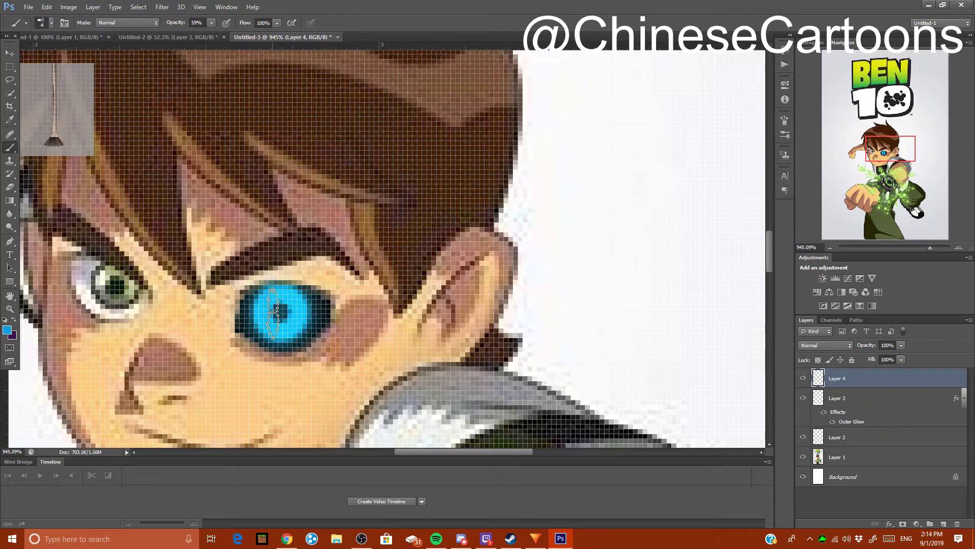
{"action": "left_click", "coordinate": [527, 158], "text": "shift"}
{"action": "scroll", "coordinate": [553, 186], "scroll_direction": "down", "scroll_amount": 3}
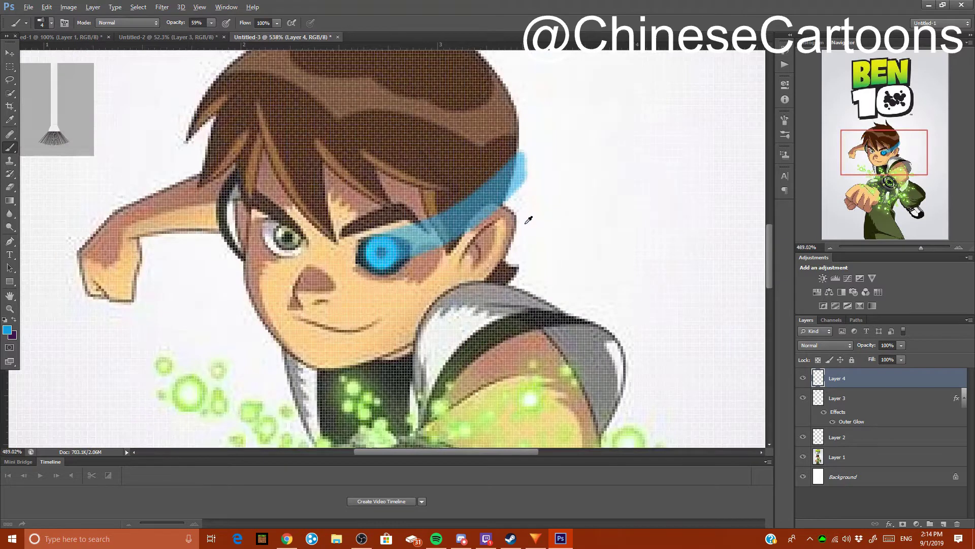
Try darkening the blue streak on Layer 4 by painting over it in a deeper blue (#1f84ae), and undo the stroke.
{"action": "scroll", "coordinate": [528, 219], "scroll_direction": "down", "scroll_amount": 2}
{"action": "scroll", "coordinate": [536, 223], "scroll_direction": "down", "scroll_amount": 1}
{"action": "scroll", "coordinate": [465, 275], "scroll_direction": "down", "scroll_amount": 2}
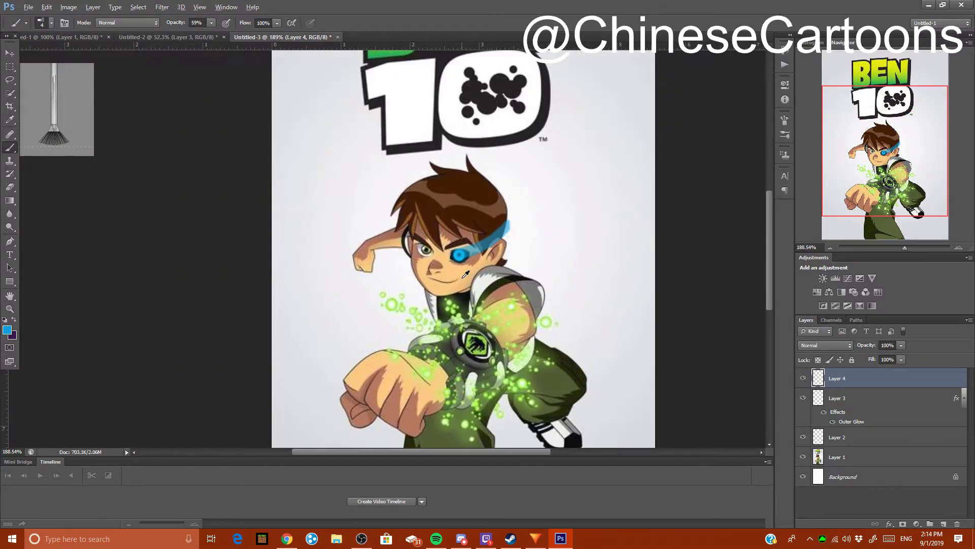
{"action": "scroll", "coordinate": [452, 271], "scroll_direction": "up", "scroll_amount": 5}
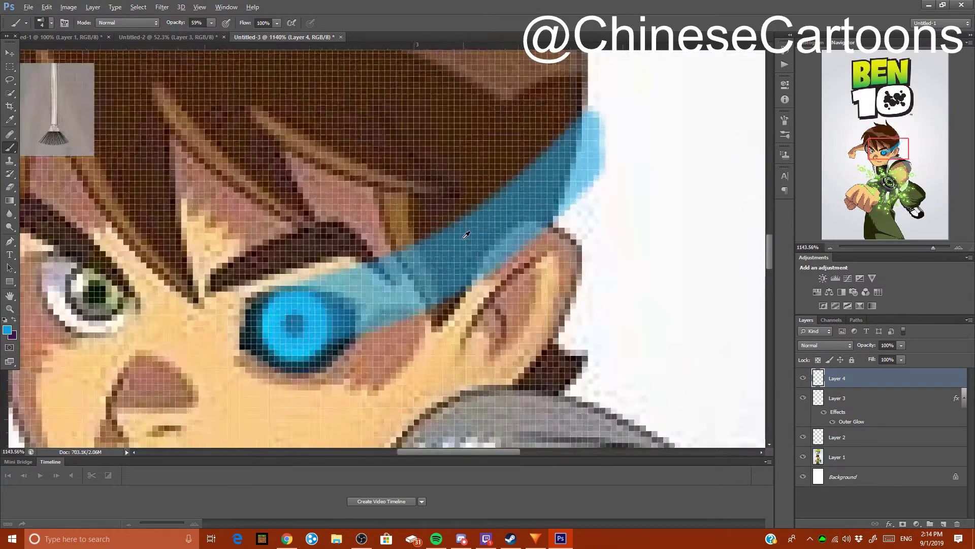
{"action": "scroll", "coordinate": [401, 237], "scroll_direction": "down", "scroll_amount": 1}
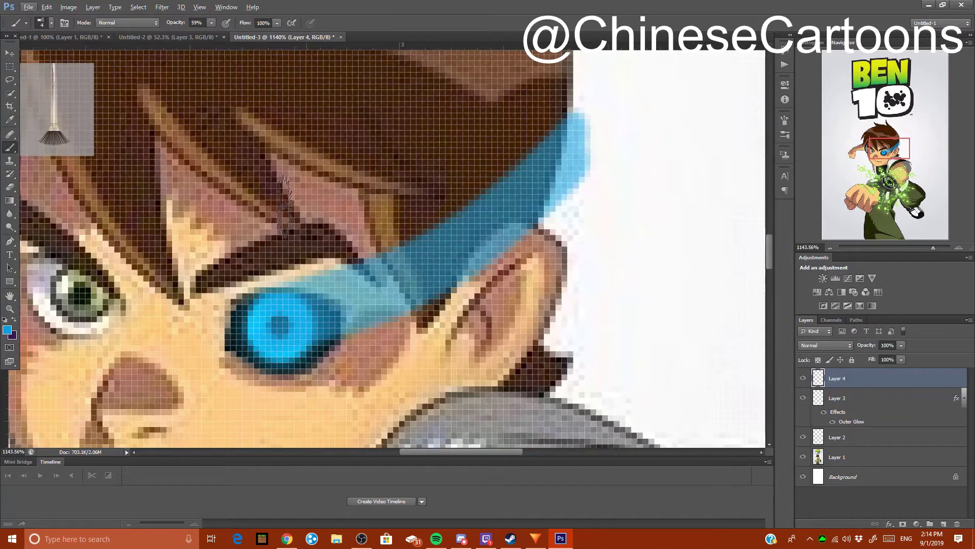
{"action": "left_click", "coordinate": [7, 330]}
{"action": "left_click", "coordinate": [325, 303]}
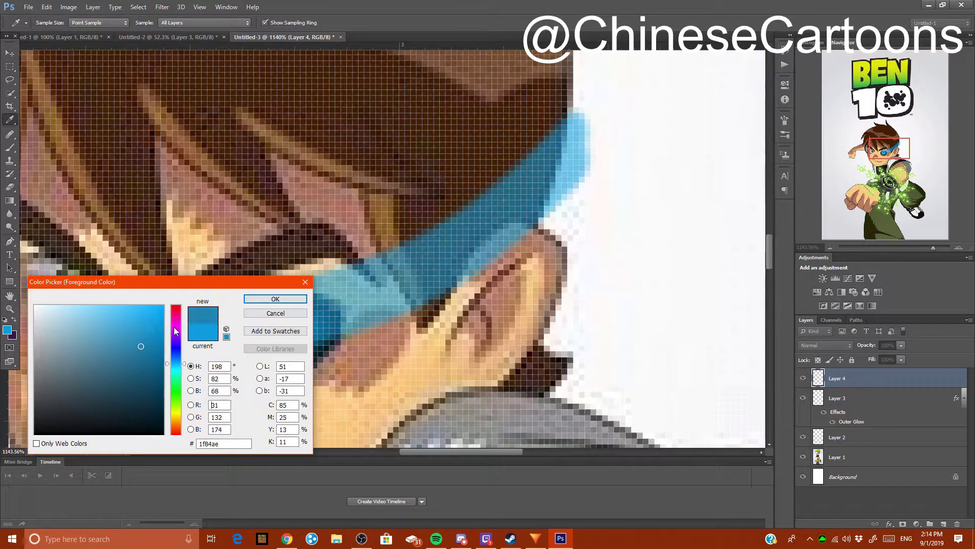
{"action": "left_click", "coordinate": [279, 302]}
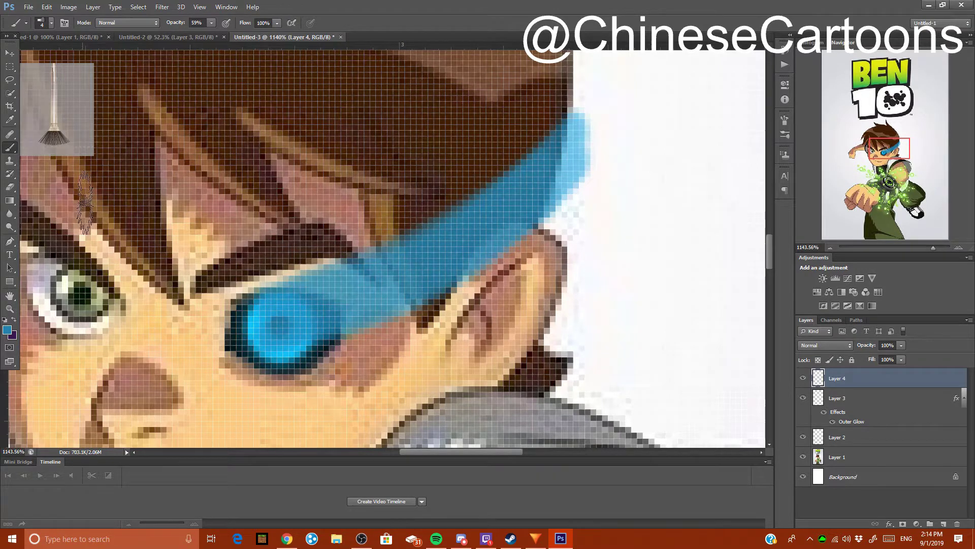
{"action": "key", "text": "ctrl+z"}
Try shading the streak above the ear with the fan brush at 8% opacity.
{"action": "left_click", "coordinate": [211, 24]}
{"action": "left_click_drag", "start_coordinate": [189, 41], "coordinate": [185, 41]}
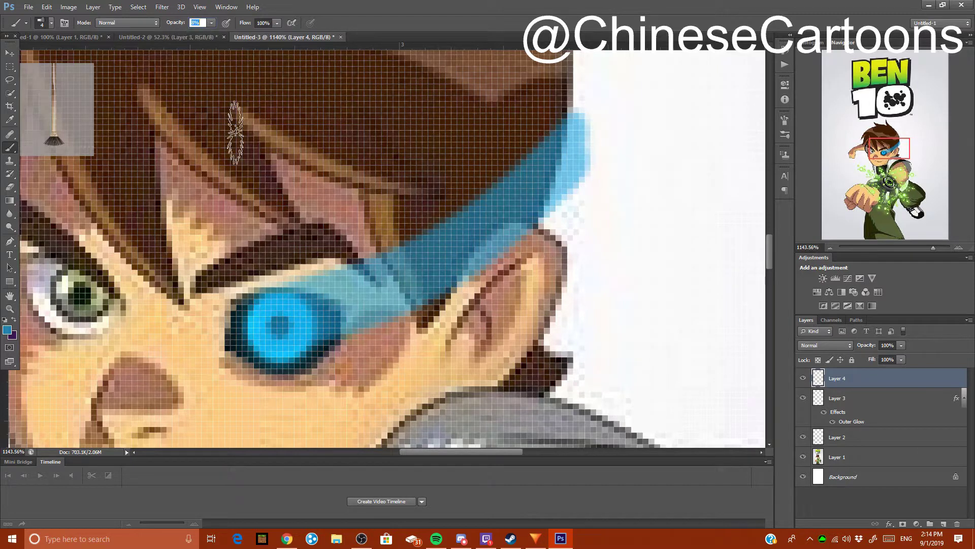
{"action": "mouse_move", "coordinate": [430, 330]}
{"action": "left_mouse_down"}
{"action": "mouse_move", "coordinate": [310, 389]}
{"action": "mouse_move", "coordinate": [297, 331]}
{"action": "mouse_move", "coordinate": [443, 246]}
{"action": "left_mouse_up"}
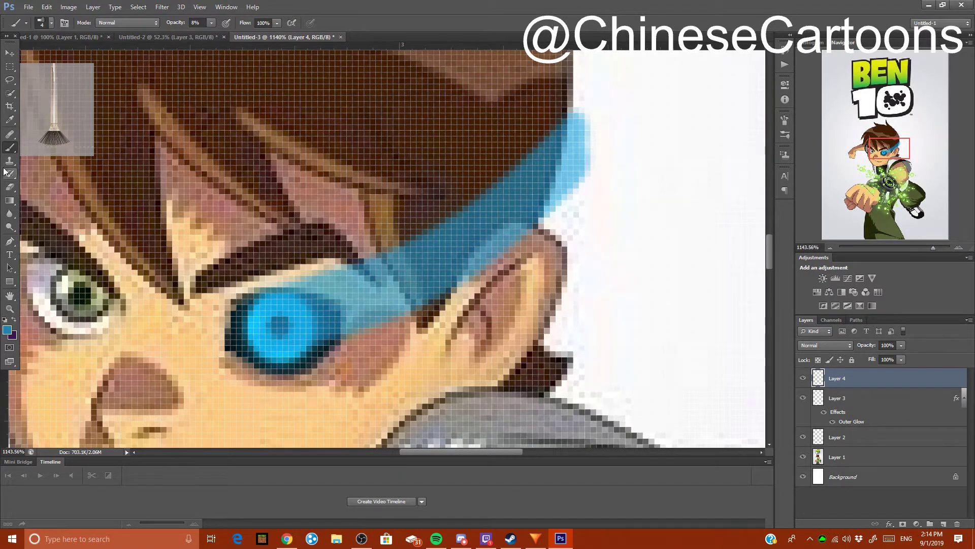
Erase the streak's outer end and lower edge with an 11 px Eraser at 100% opacity, tapering it to a point over the hair.
{"action": "left_click", "coordinate": [10, 186]}
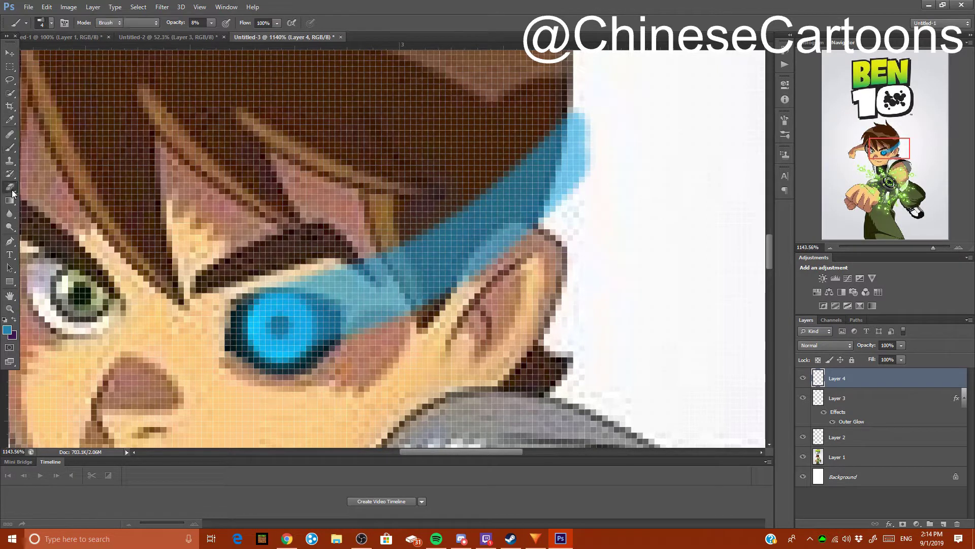
{"action": "left_click", "coordinate": [44, 22]}
{"action": "left_click_drag", "start_coordinate": [17, 55], "coordinate": [19, 55]}
{"action": "left_click", "coordinate": [44, 23]}
{"action": "left_click", "coordinate": [172, 23]}
{"action": "left_click", "coordinate": [172, 23]}
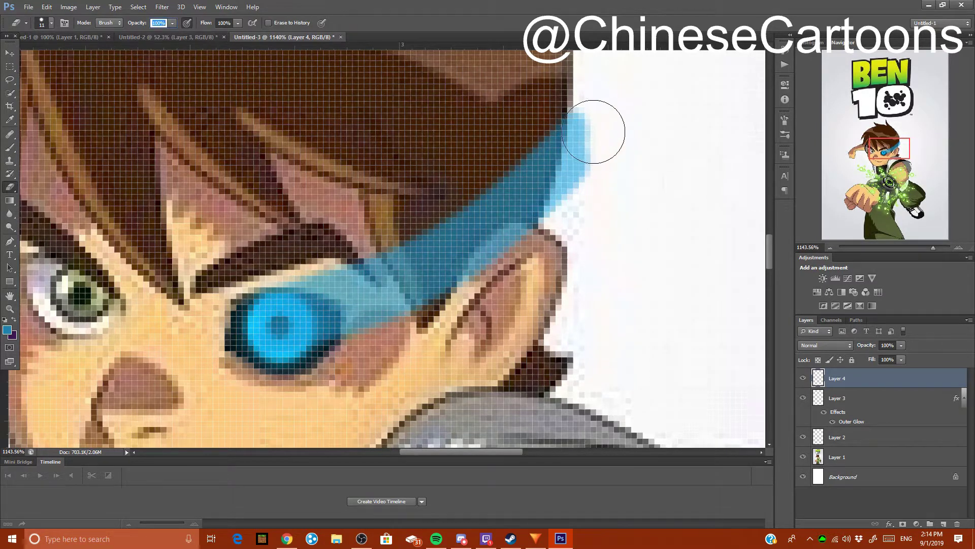
{"action": "left_click_drag", "start_coordinate": [602, 136], "coordinate": [539, 218]}
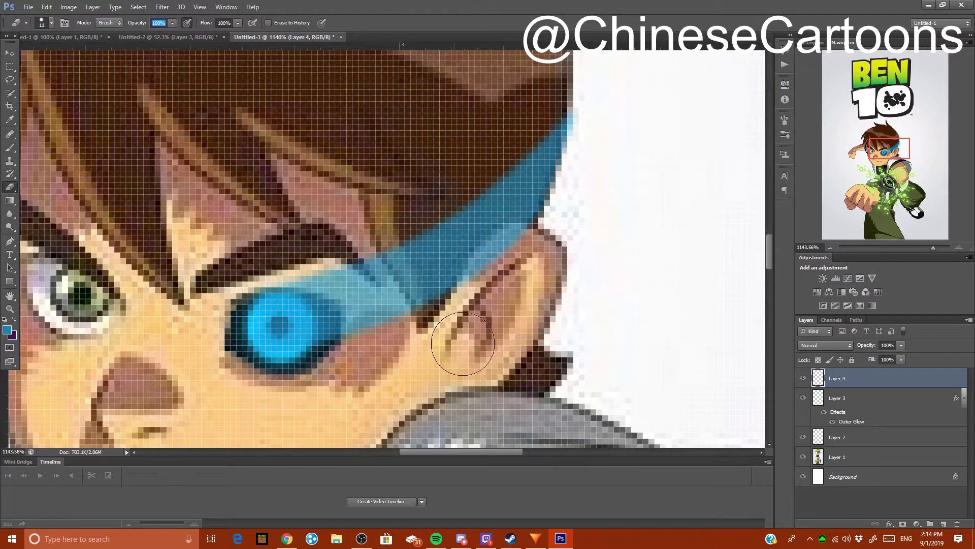
{"action": "left_click_drag", "start_coordinate": [631, 91], "coordinate": [396, 358]}
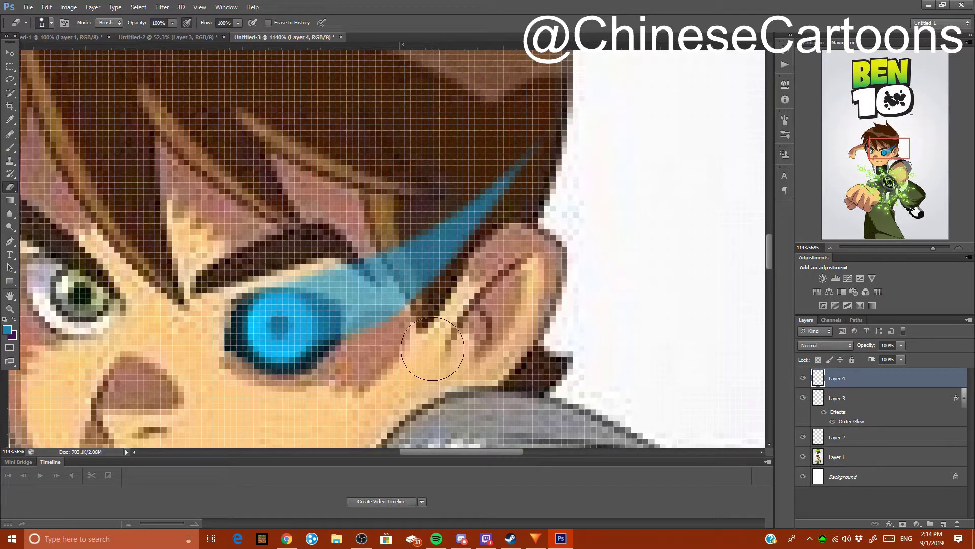
Try an Outer Glow on the streak layer and switch it off again.
{"action": "scroll", "coordinate": [424, 337], "scroll_direction": "down", "scroll_amount": 10}
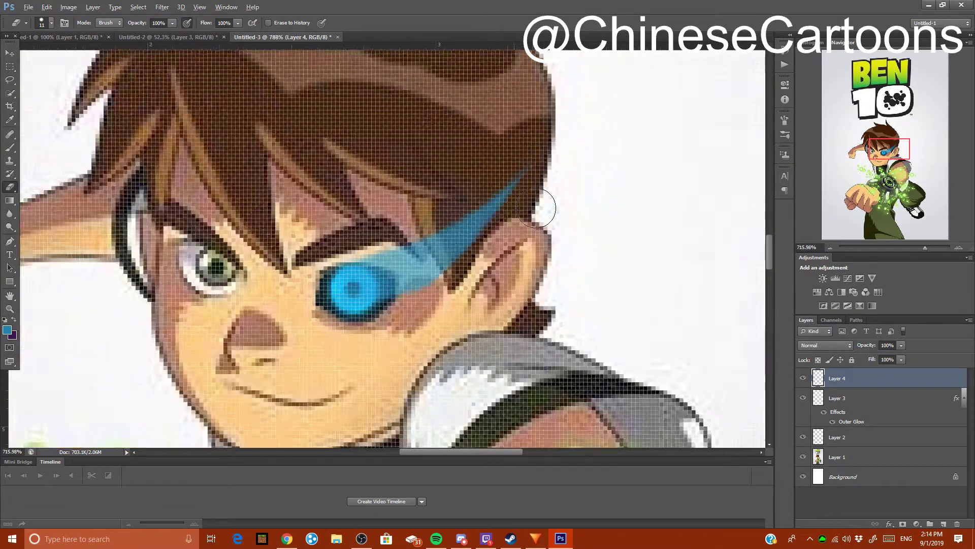
{"action": "scroll", "coordinate": [664, 202], "scroll_direction": "down", "scroll_amount": 1}
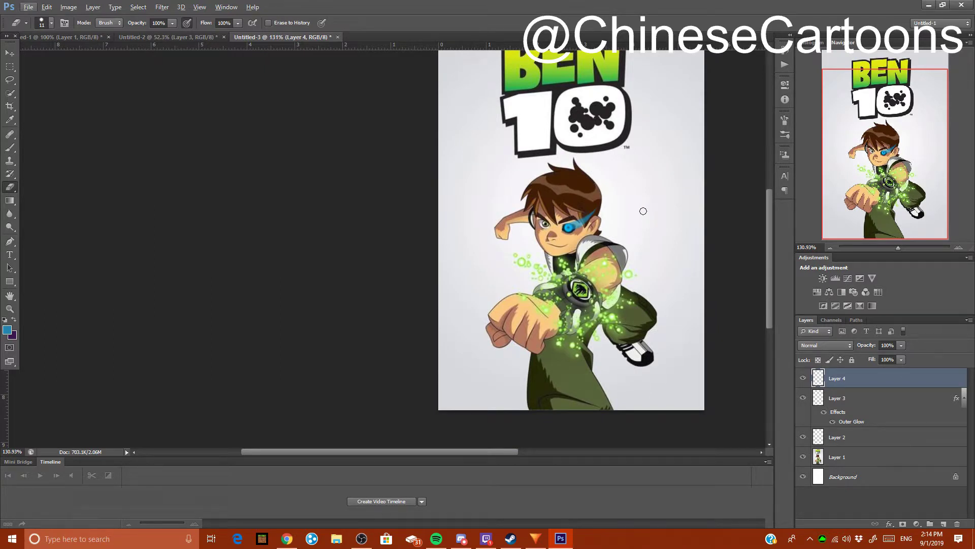
{"action": "scroll", "coordinate": [567, 158], "scroll_direction": "down", "scroll_amount": 1}
{"action": "scroll", "coordinate": [367, 233], "scroll_direction": "up", "scroll_amount": 2}
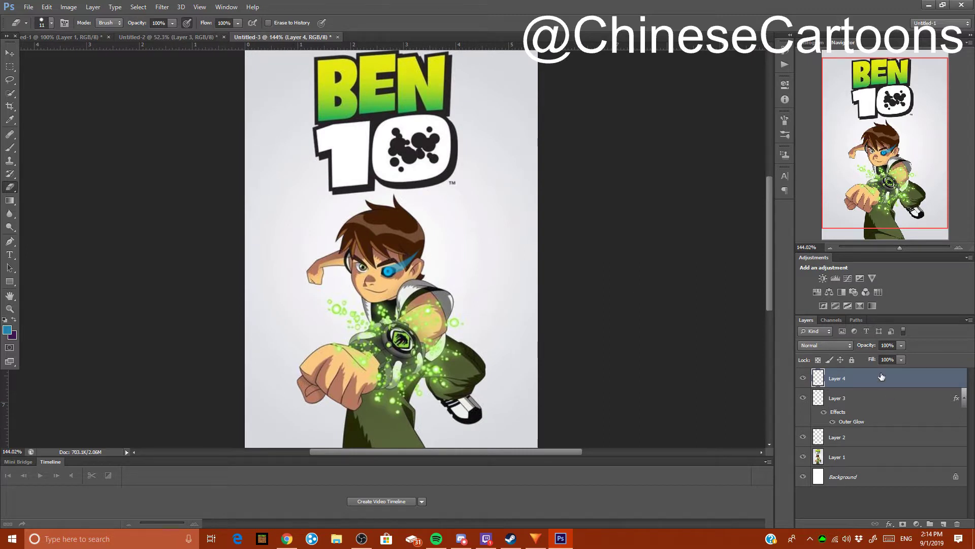
{"action": "double_click", "coordinate": [854, 382]}
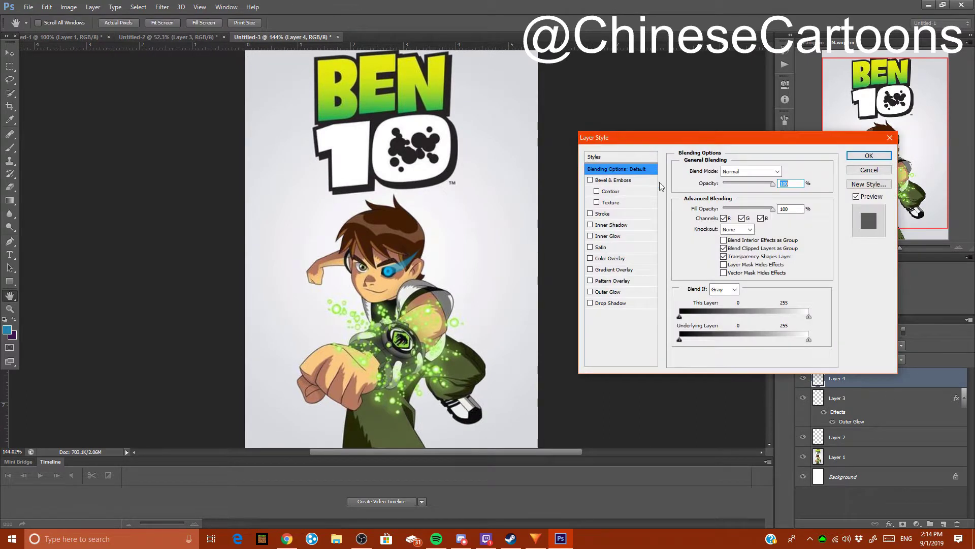
{"action": "left_click", "coordinate": [590, 292]}
{"action": "left_click", "coordinate": [611, 294]}
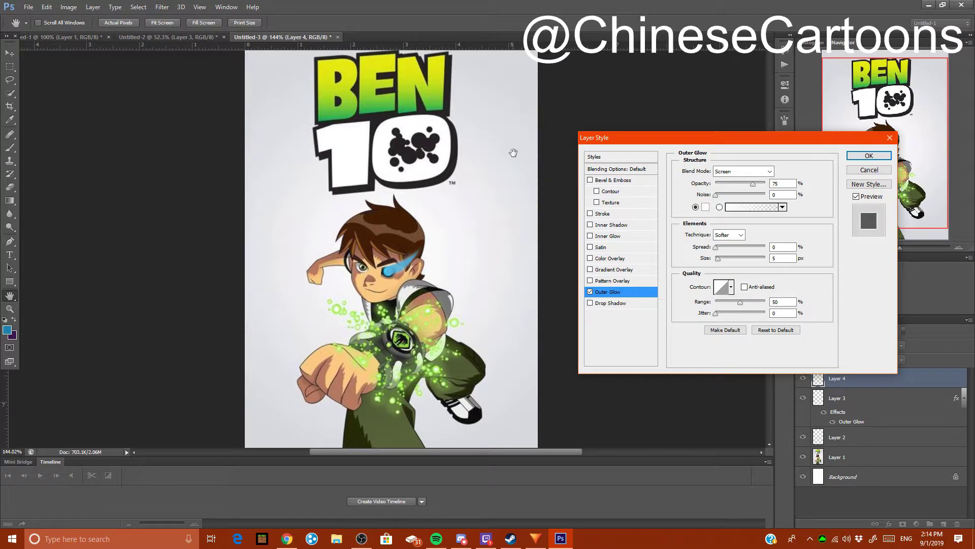
{"action": "left_click", "coordinate": [590, 292]}
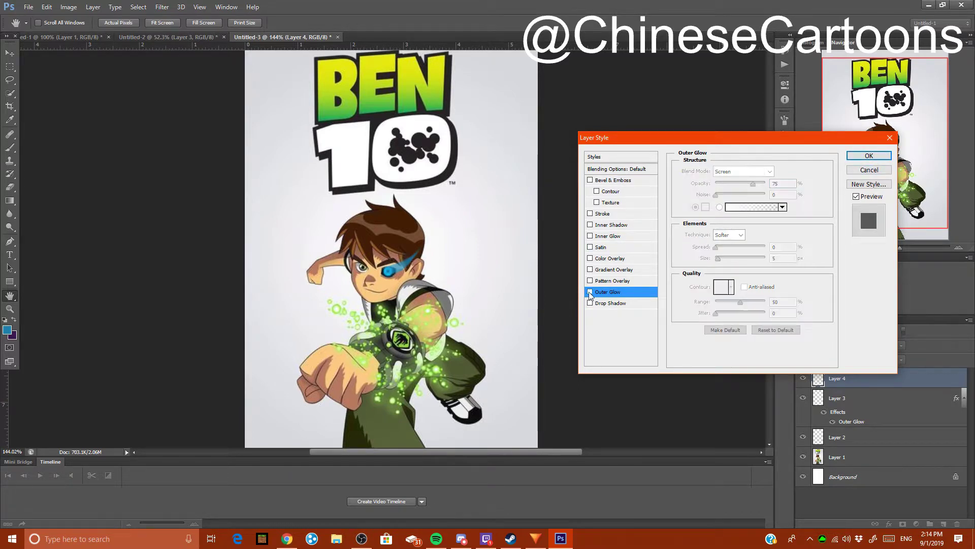
{"action": "left_click", "coordinate": [868, 155]}
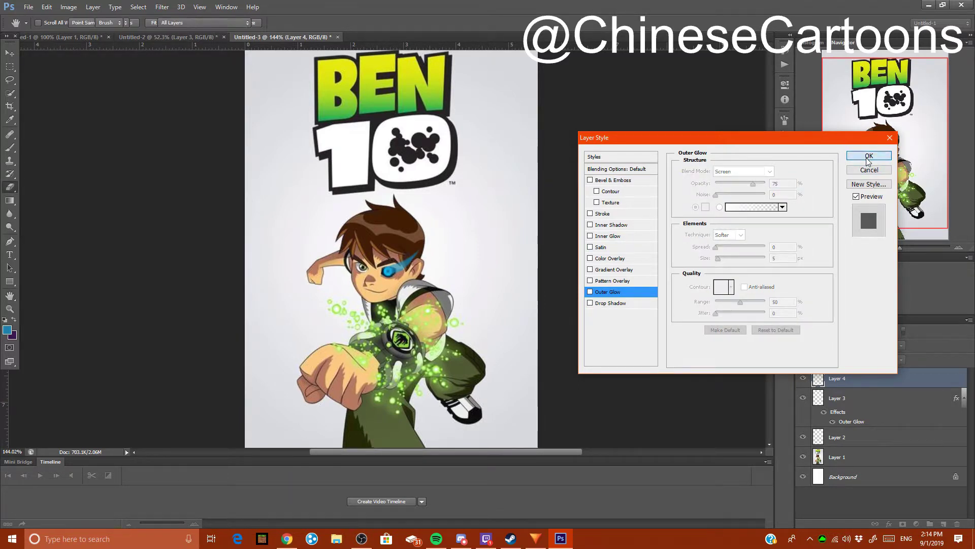
{"action": "key", "text": "e"}
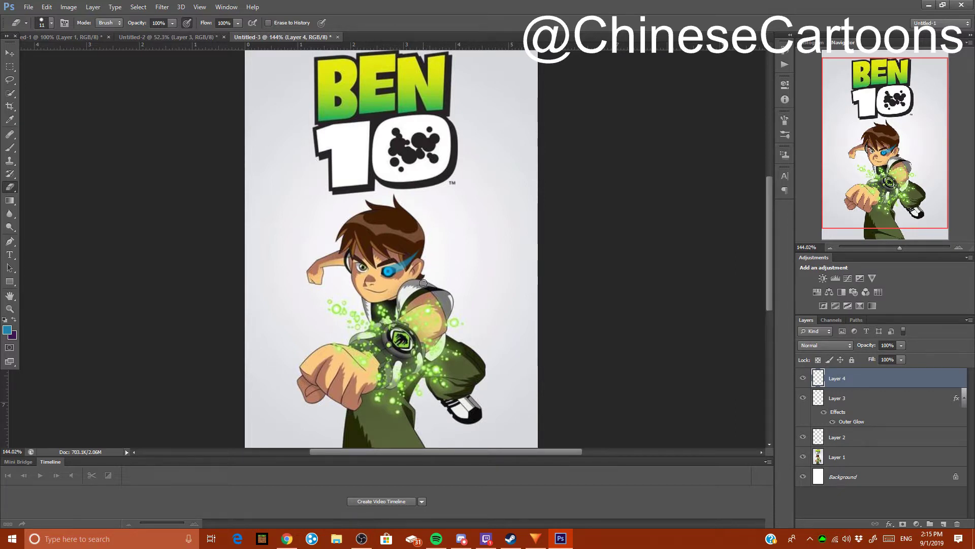
Choose the hard round preset with 100% hardness for the Brush tool and set the foreground colour to the background's light grey (#e0e1e5).
{"action": "left_click", "coordinate": [9, 147]}
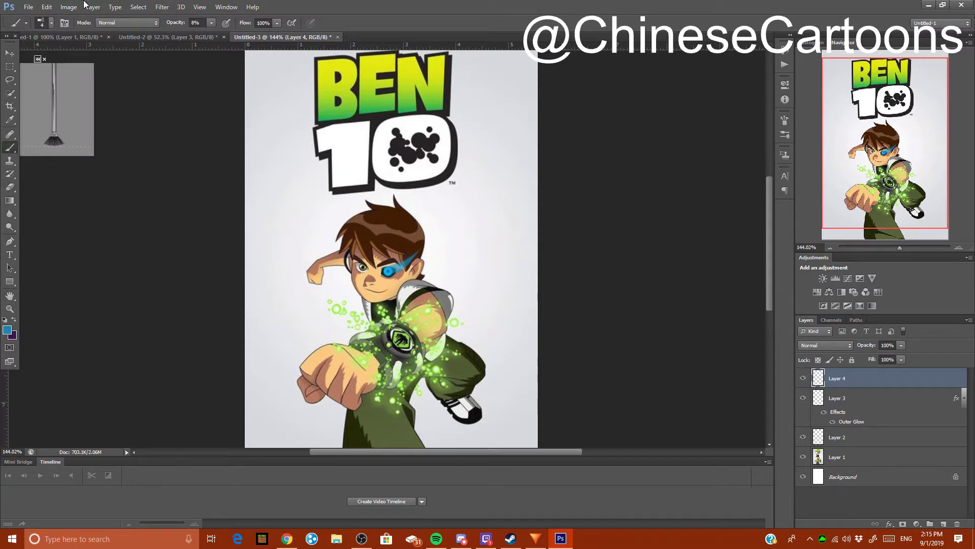
{"action": "left_click", "coordinate": [52, 22]}
{"action": "scroll", "coordinate": [74, 148], "scroll_direction": "up", "scroll_amount": 2}
{"action": "scroll", "coordinate": [74, 149], "scroll_direction": "up", "scroll_amount": 1}
{"action": "left_click", "coordinate": [37, 101]}
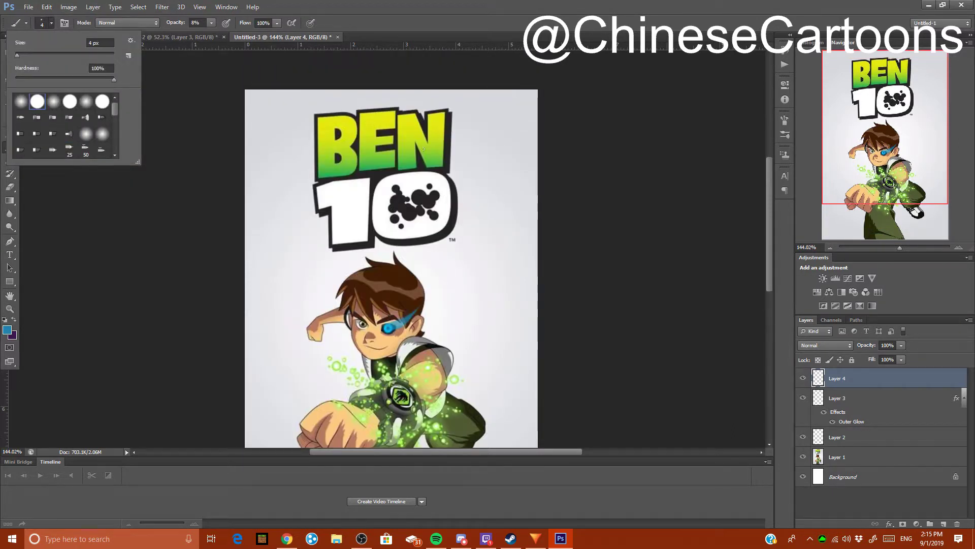
{"action": "scroll", "coordinate": [416, 163], "scroll_direction": "down", "scroll_amount": 2}
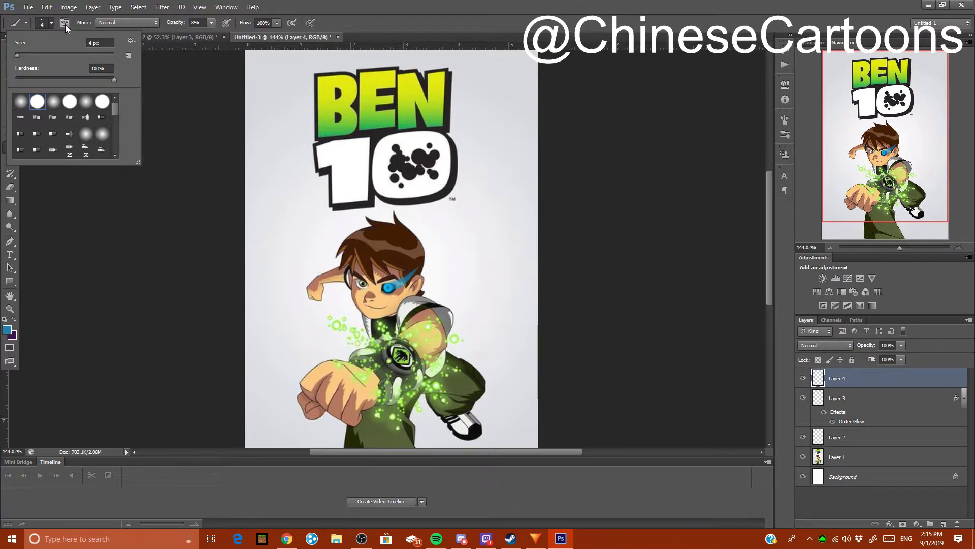
{"action": "left_click", "coordinate": [7, 330]}
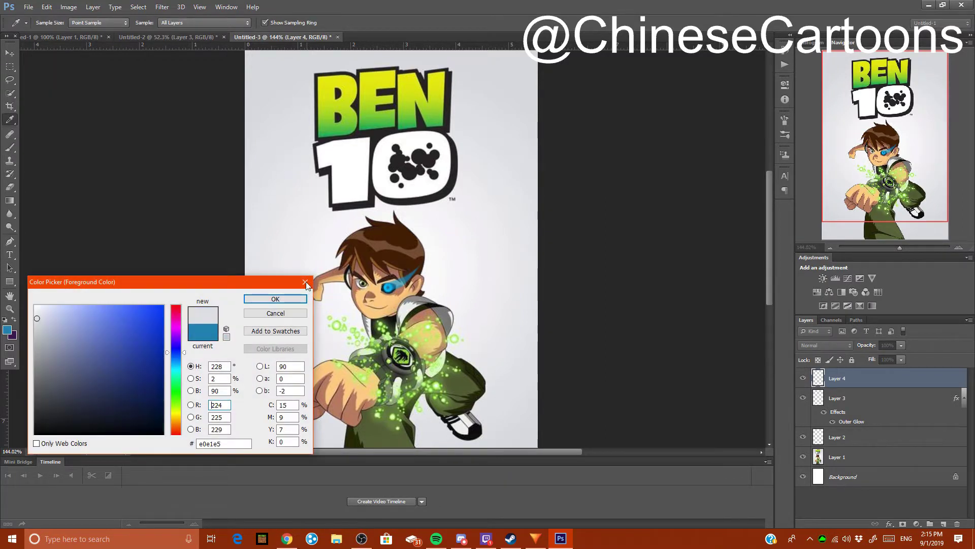
{"action": "left_click", "coordinate": [274, 298]}
Paint over the whole Ben 10 logo in light grey with the brush at 89 px and 100% opacity.
{"action": "left_click", "coordinate": [45, 22]}
{"action": "left_click", "coordinate": [45, 53]}
{"action": "left_click", "coordinate": [50, 30]}
{"action": "left_click", "coordinate": [213, 23]}
{"action": "mouse_move", "coordinate": [479, 99]}
{"action": "left_mouse_down"}
{"action": "mouse_move", "coordinate": [404, 103]}
{"action": "mouse_move", "coordinate": [467, 68]}
{"action": "mouse_move", "coordinate": [407, 79]}
{"action": "mouse_move", "coordinate": [470, 126]}
{"action": "mouse_move", "coordinate": [428, 166]}
{"action": "mouse_move", "coordinate": [340, 181]}
{"action": "mouse_move", "coordinate": [406, 168]}
{"action": "mouse_move", "coordinate": [413, 174]}
{"action": "mouse_move", "coordinate": [375, 176]}
{"action": "mouse_move", "coordinate": [459, 176]}
{"action": "left_mouse_up"}
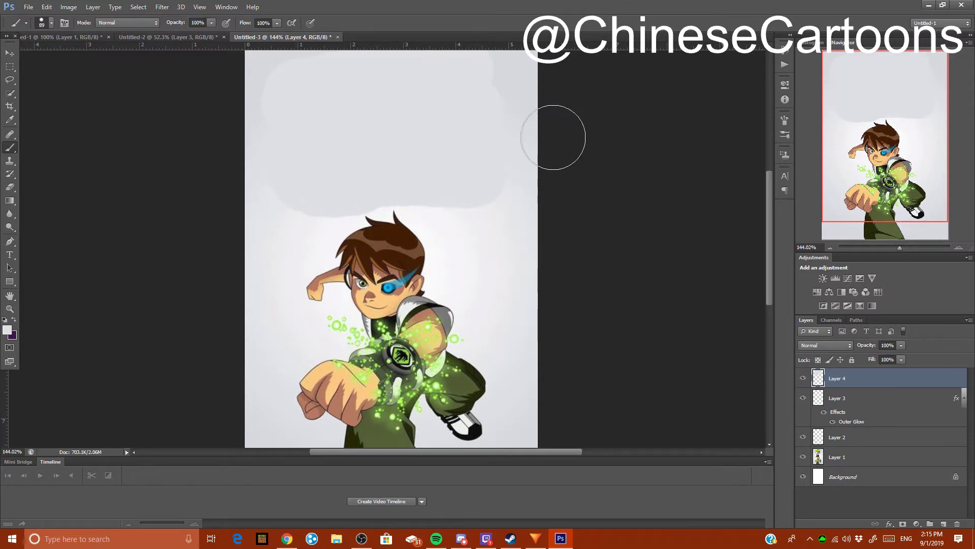
Add the text "SANS" in Comic Sans MS at 75 pt and move it to the middle of the painted-over logo area.
{"action": "scroll", "coordinate": [363, 146], "scroll_direction": "up", "scroll_amount": 3}
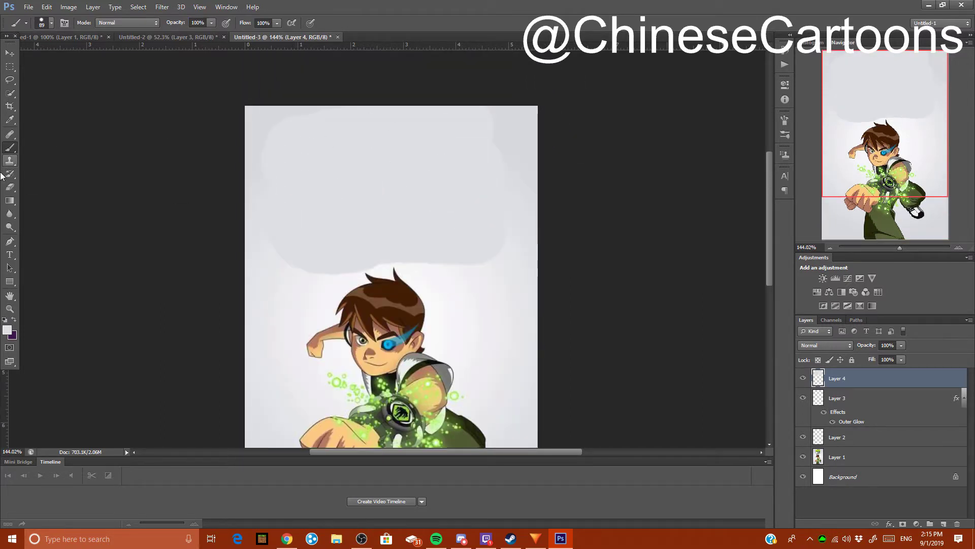
{"action": "left_click", "coordinate": [10, 255]}
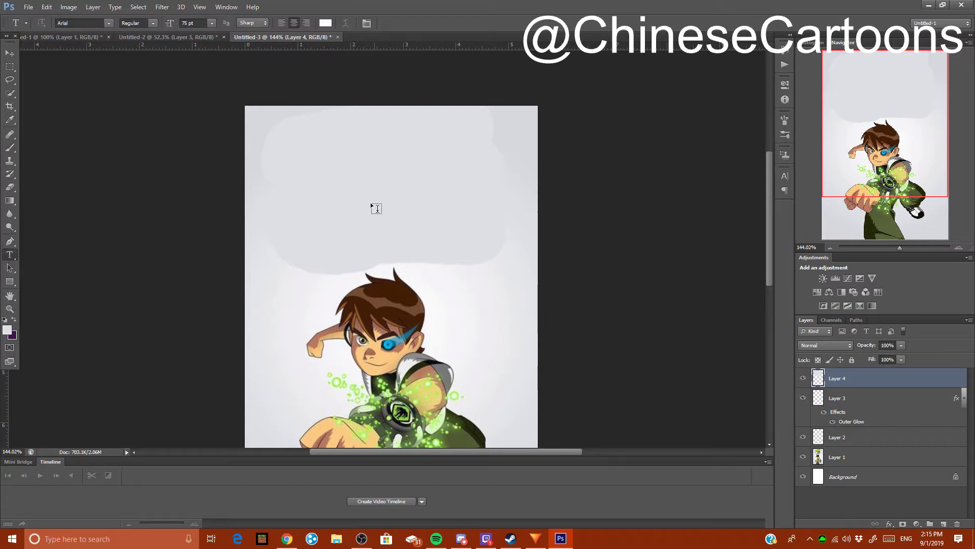
{"action": "left_click", "coordinate": [108, 23]}
{"action": "left_click", "coordinate": [95, 24]}
{"action": "type", "text": "Comic"}
{"action": "key", "text": "Return"}
{"action": "left_click", "coordinate": [305, 189]}
{"action": "type", "text": "S"}
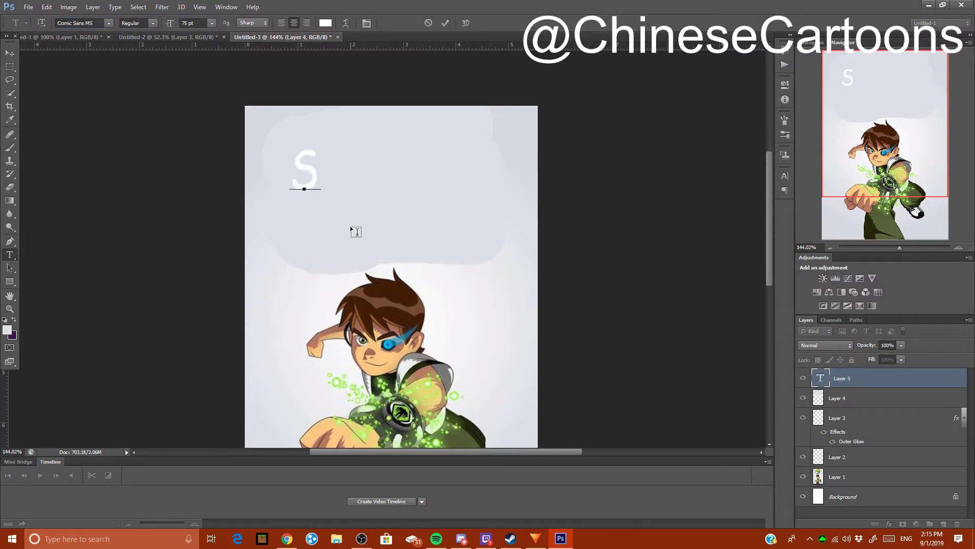
{"action": "type", "text": "ANS"}
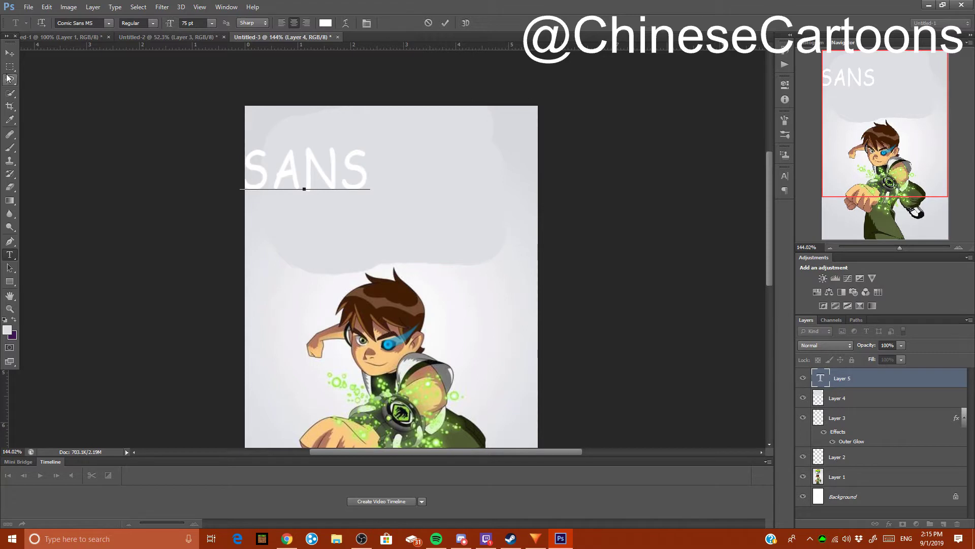
{"action": "left_click", "coordinate": [11, 53]}
{"action": "left_click_drag", "start_coordinate": [319, 175], "coordinate": [395, 190]}
Recolour the "SANS" text to a saturated blue, commit it, and fit the whole poster in view.
{"action": "left_click", "coordinate": [10, 254]}
{"action": "double_click", "coordinate": [404, 175]}
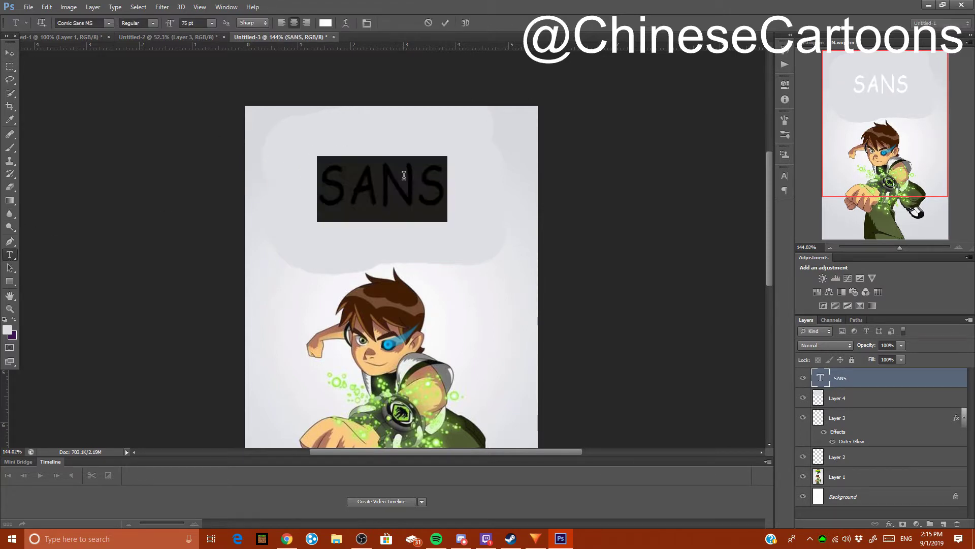
{"action": "left_click", "coordinate": [7, 330]}
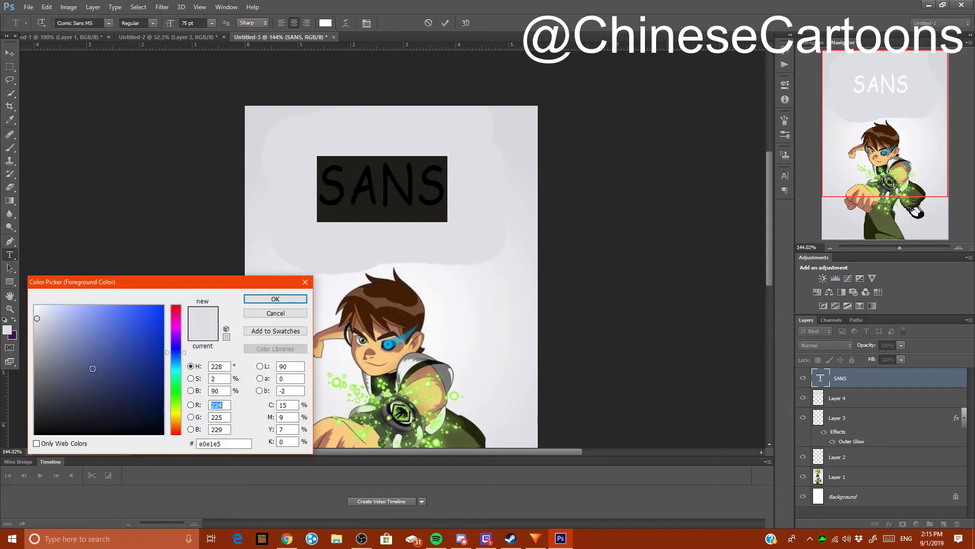
{"action": "left_click", "coordinate": [305, 282]}
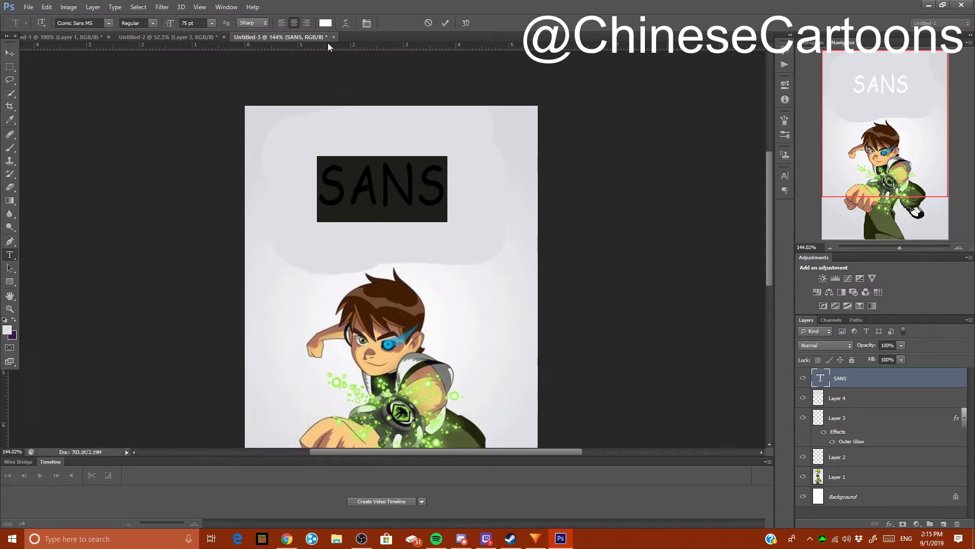
{"action": "left_click", "coordinate": [325, 23]}
{"action": "left_click", "coordinate": [176, 351]}
{"action": "left_click_drag", "start_coordinate": [164, 386], "coordinate": [162, 305]}
{"action": "left_click", "coordinate": [269, 300]}
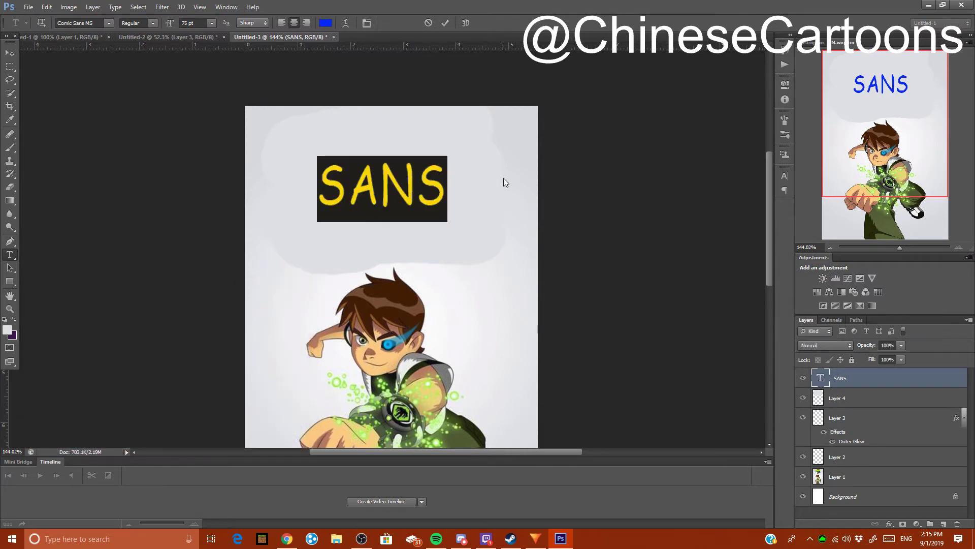
{"action": "key", "text": "ctrl+Return"}
{"action": "left_click", "coordinate": [10, 52]}
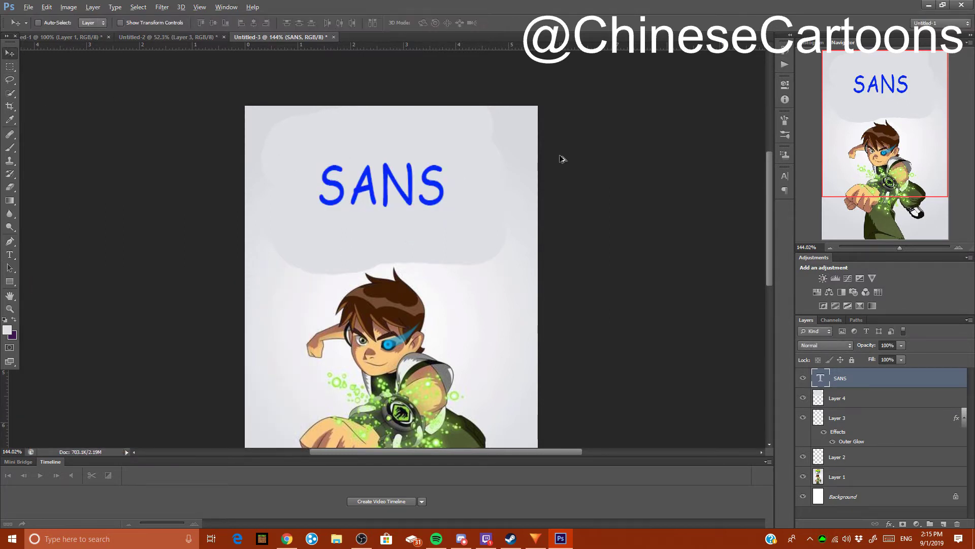
{"action": "key", "text": "ctrl+0"}
{"action": "key", "text": "alt"}
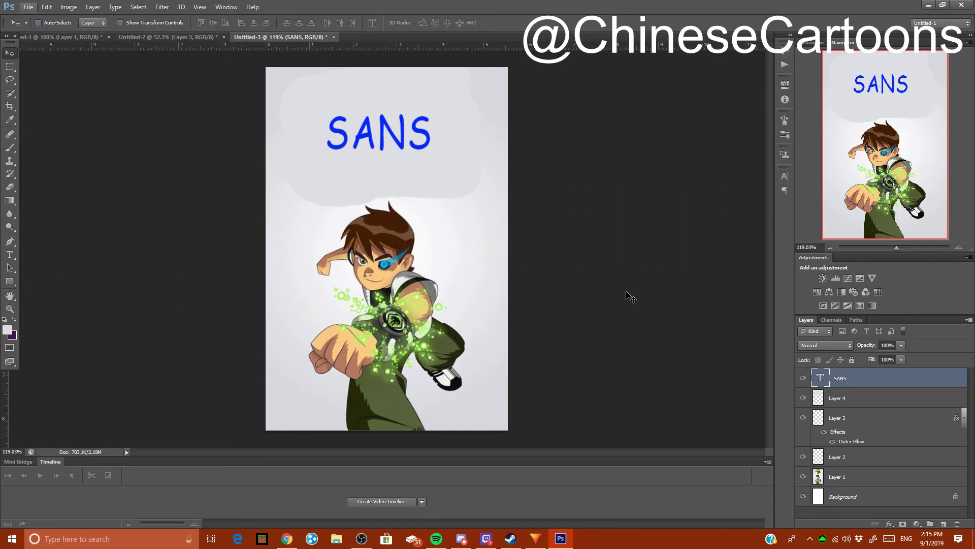